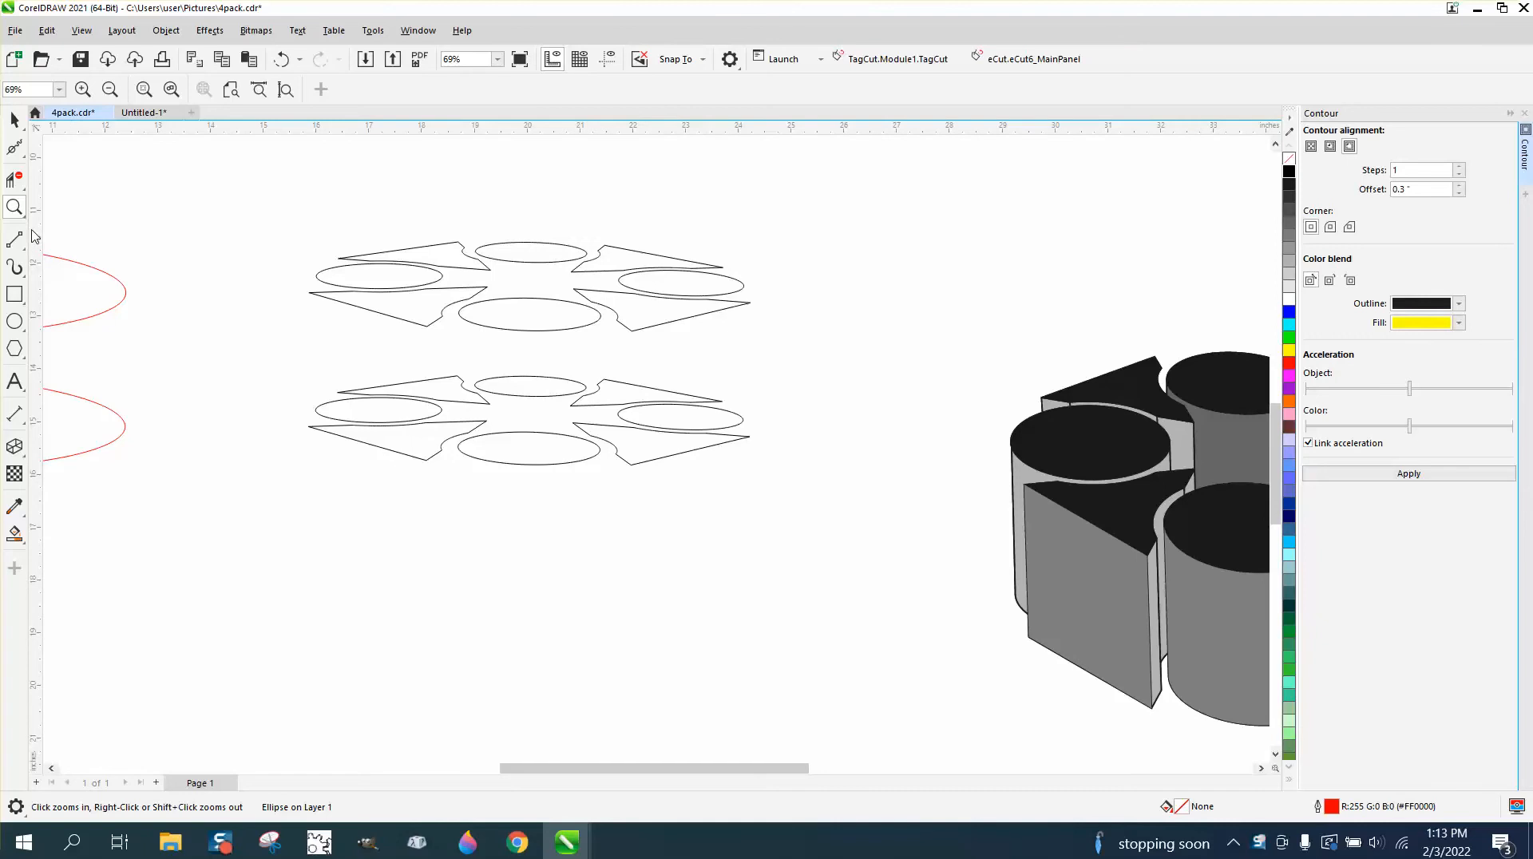
Connect four corners of the front-left wedge's upper outline to its lower copy with vertical 2-Point lines about 2.54 in long.
drag(240, 190, 938, 575)
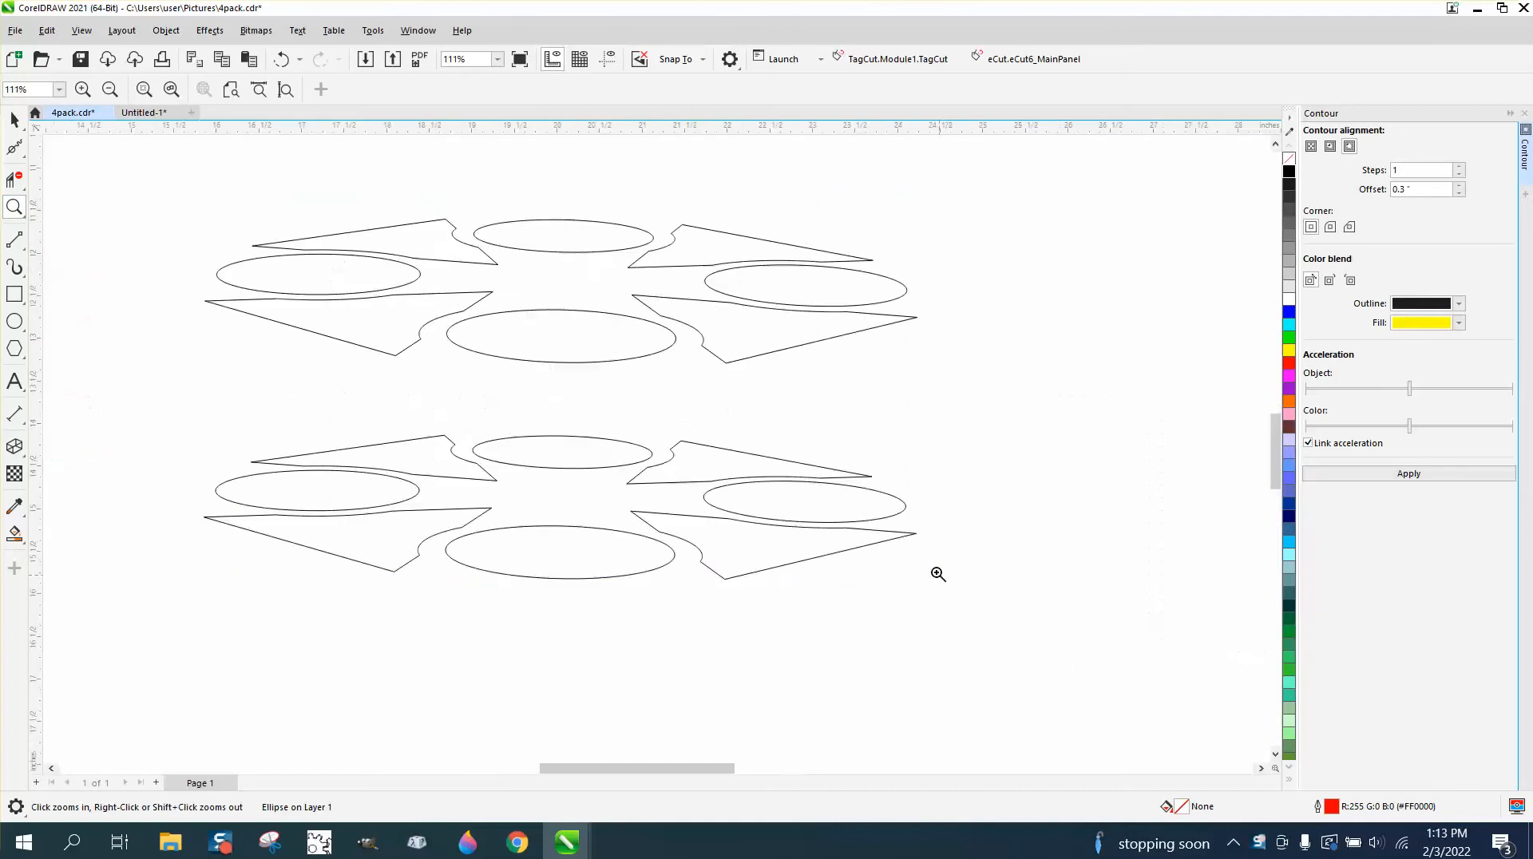
click(15, 120)
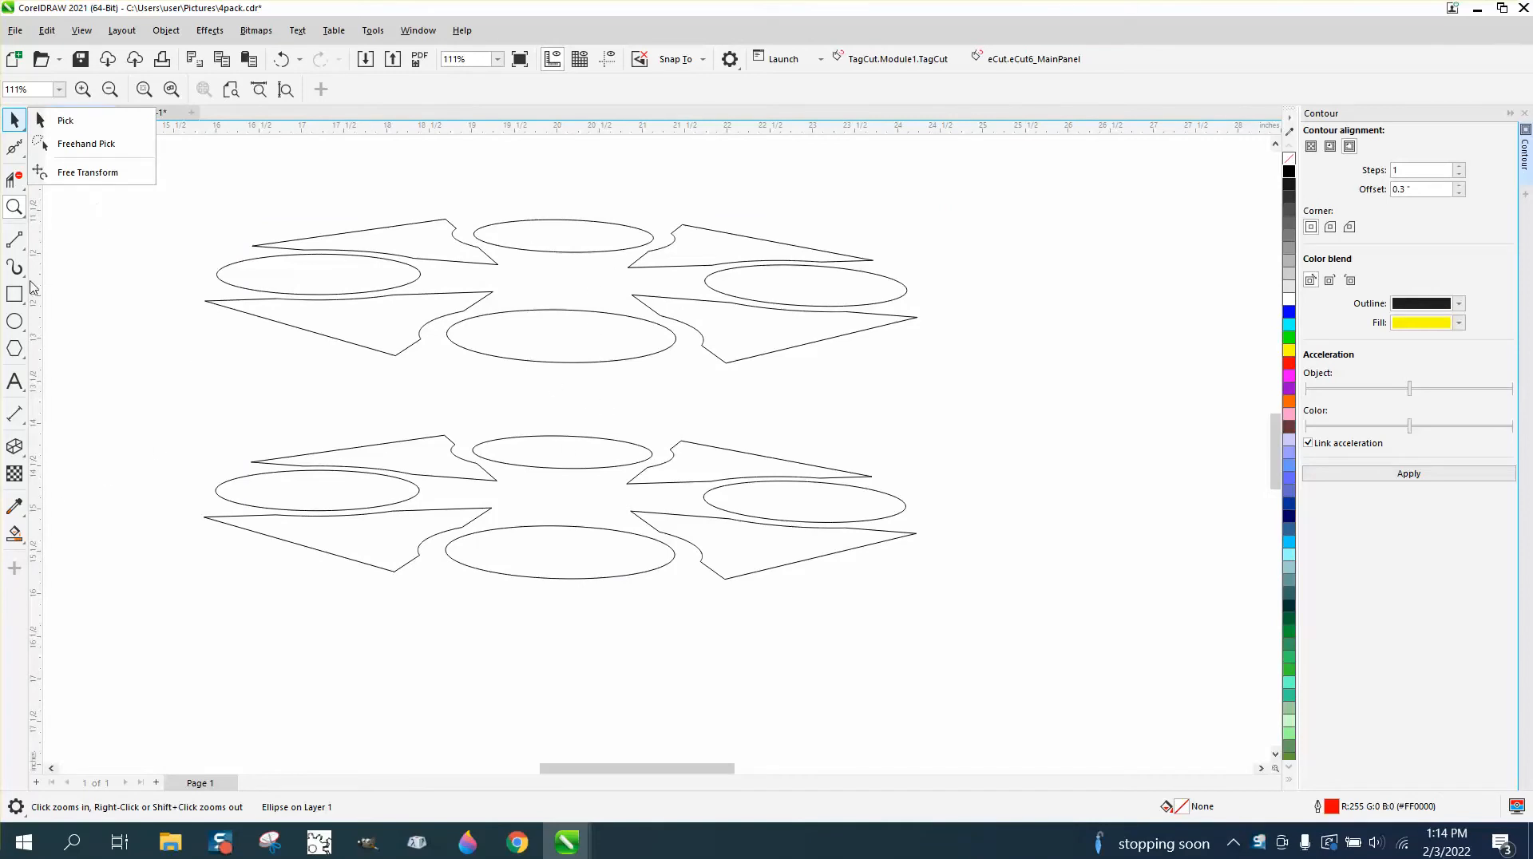
click(24, 245)
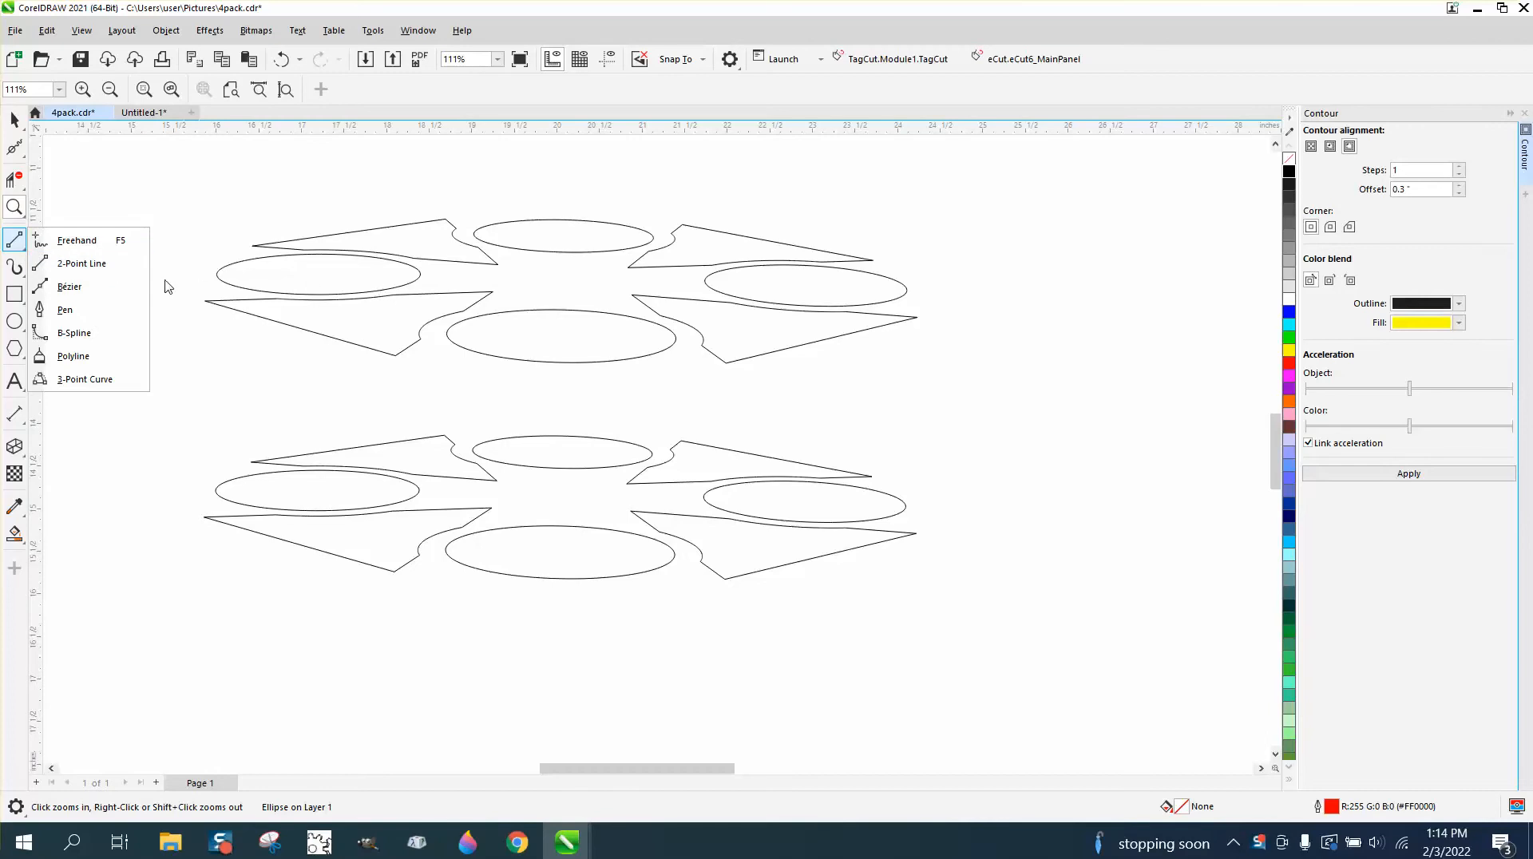
click(96, 263)
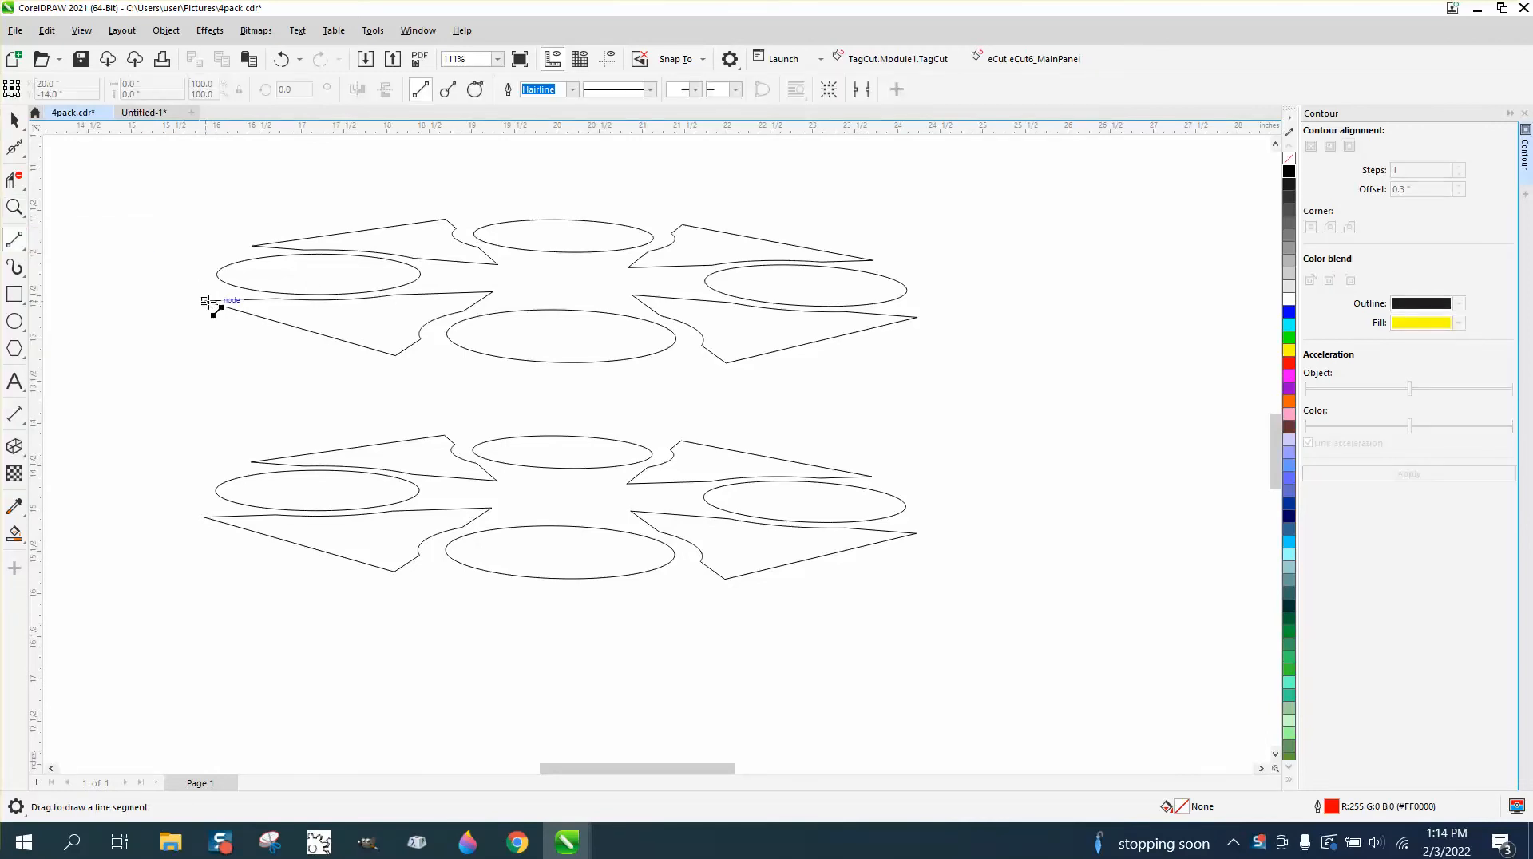
drag(206, 302, 204, 518)
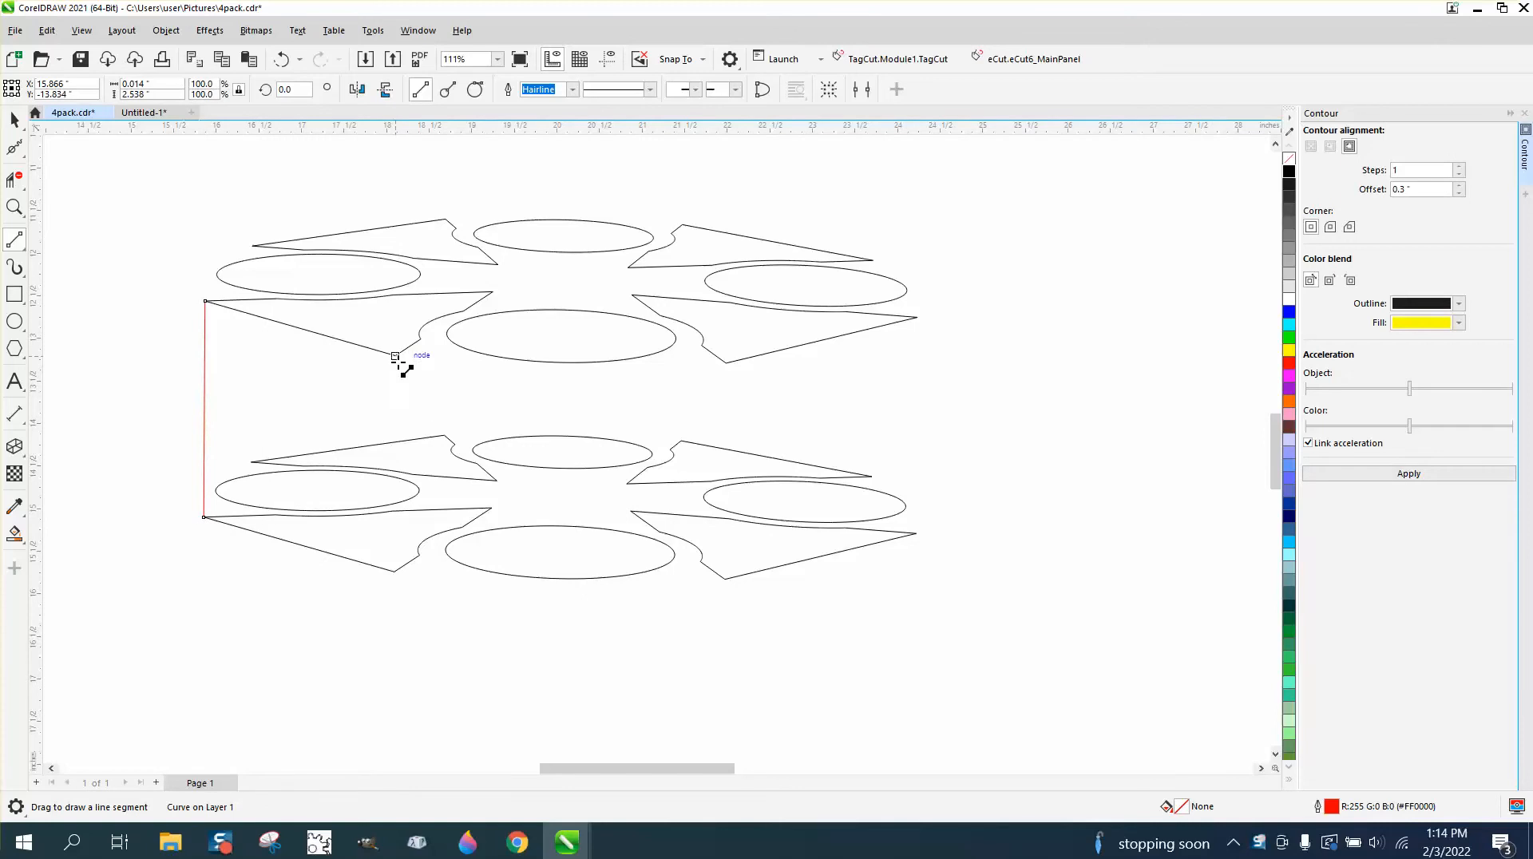
drag(395, 356, 395, 572)
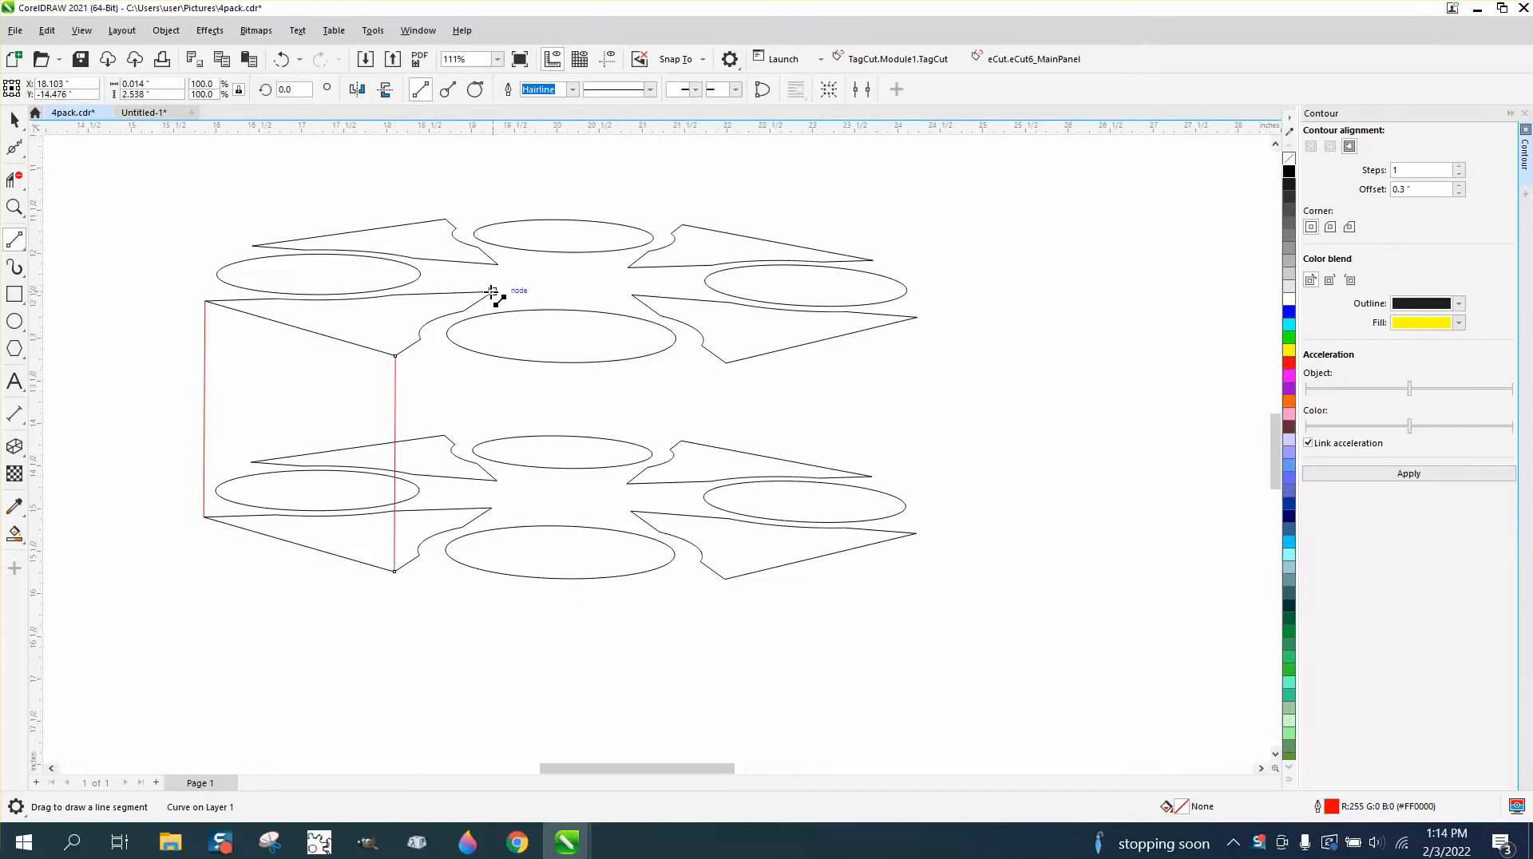
drag(492, 293, 492, 508)
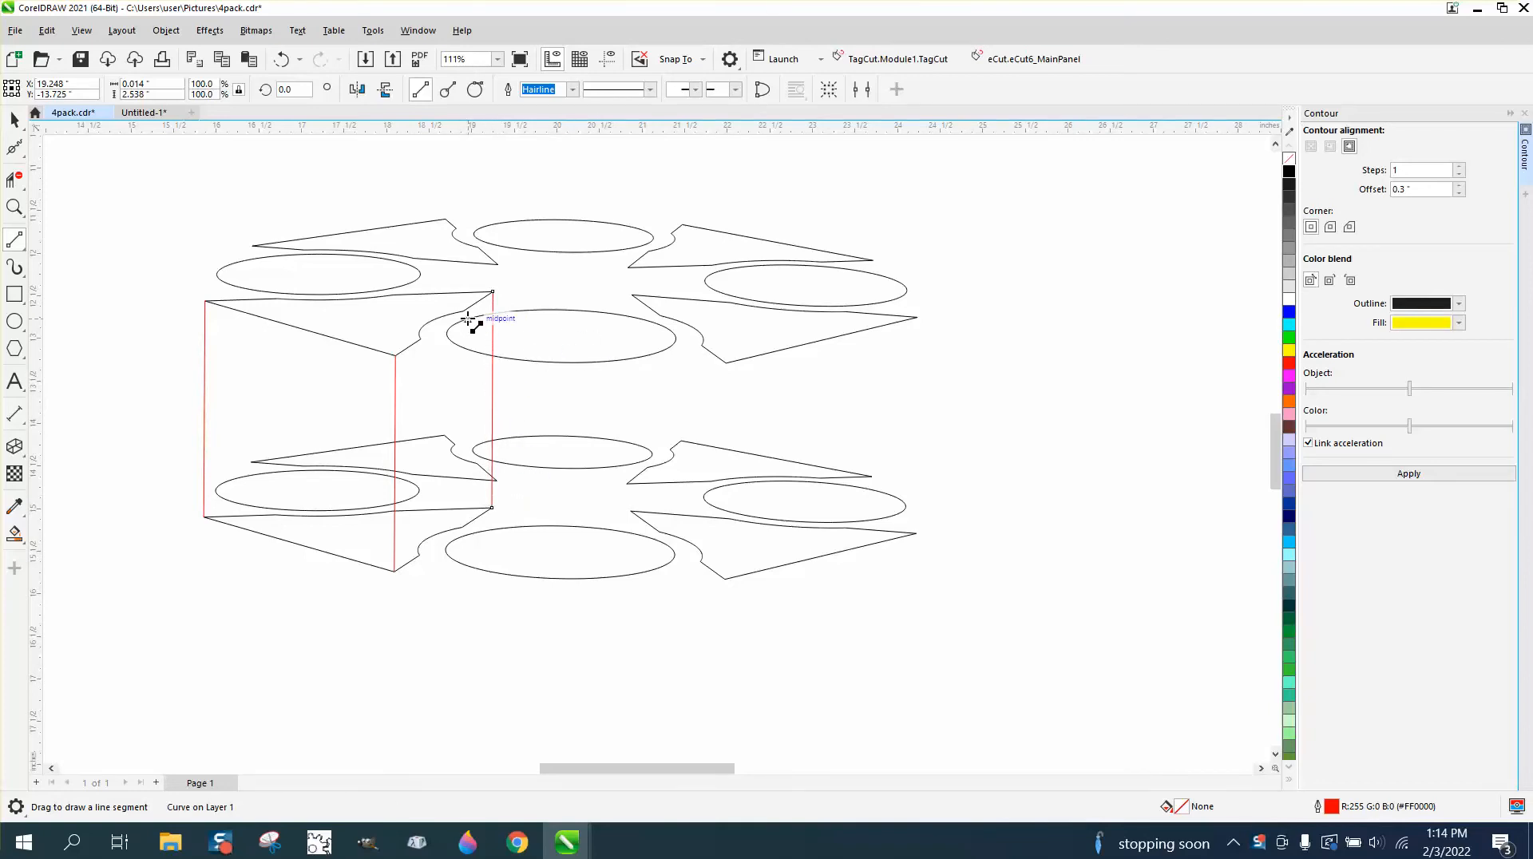
drag(464, 311, 461, 527)
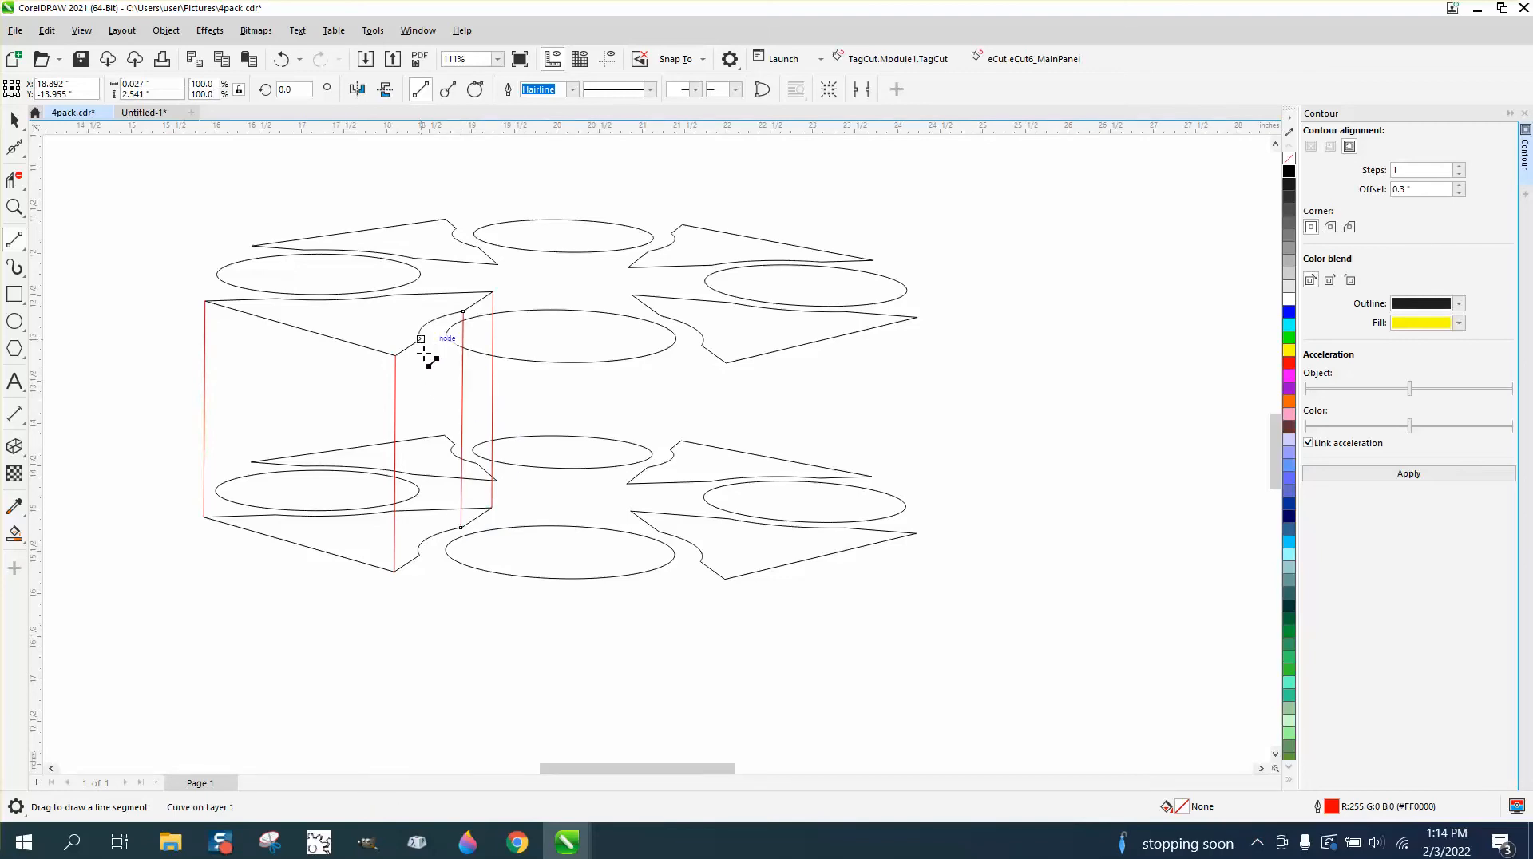
drag(420, 341, 444, 551)
click(14, 207)
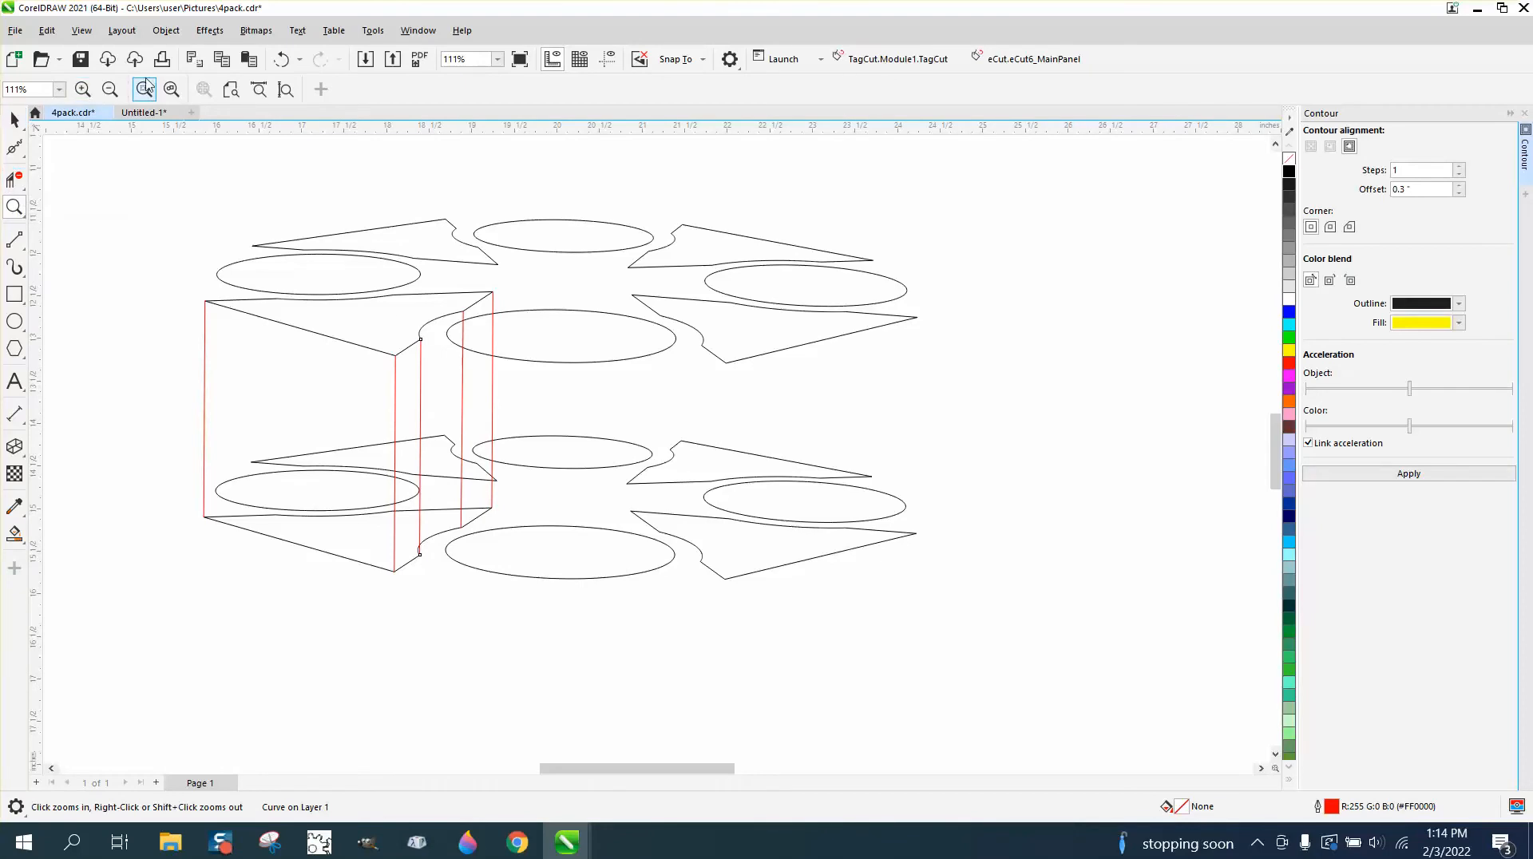
click(279, 62)
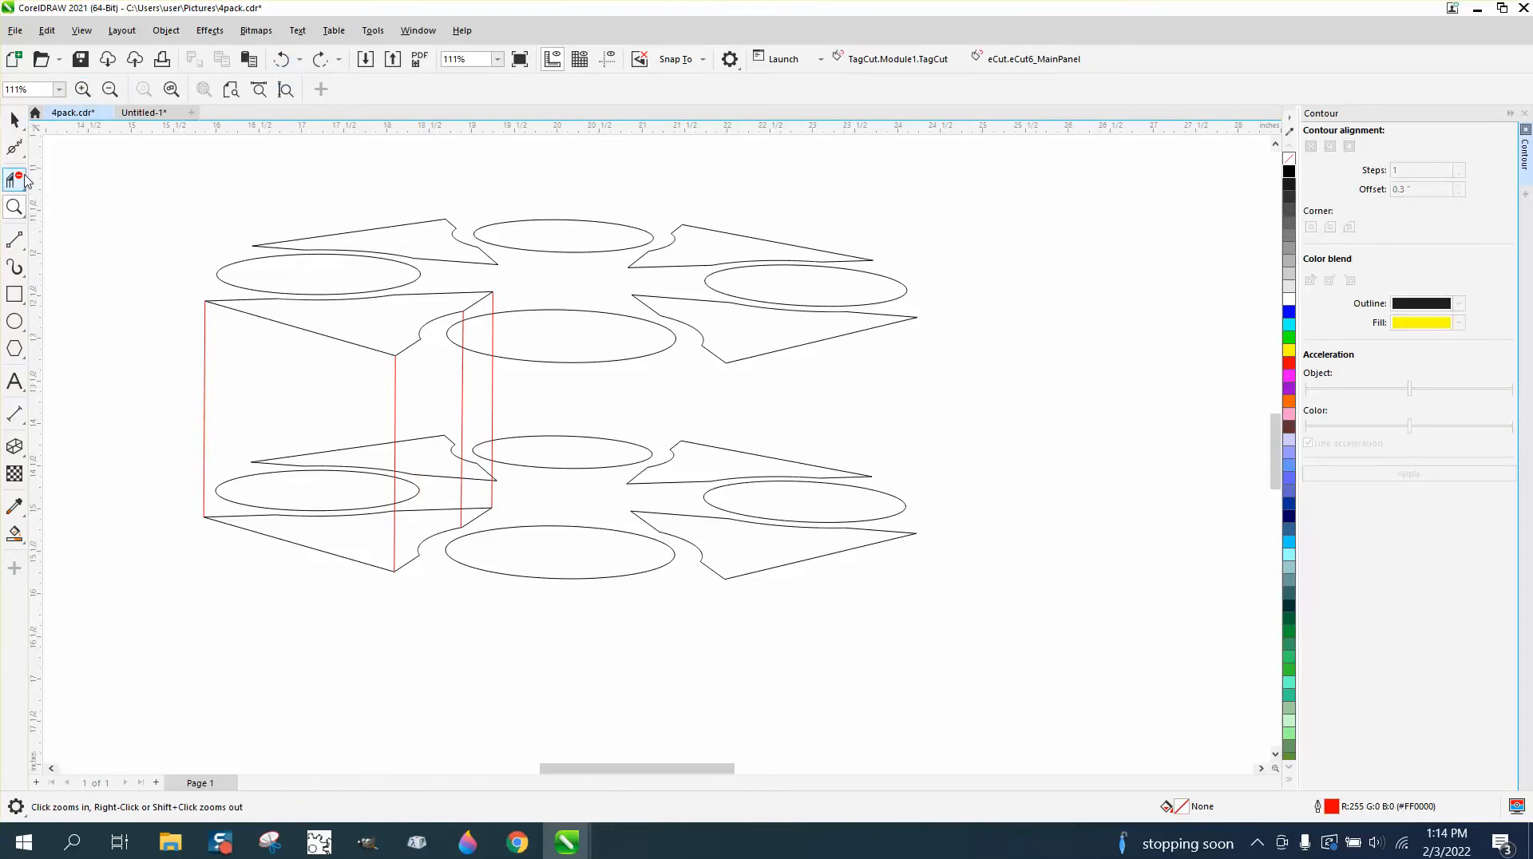
Draw a vertical line joining the notch's front corner on the upper front-left wedge to the matching node on the lower wedge.
click(14, 238)
drag(420, 342, 498, 577)
click(14, 209)
scroll(501, 567, down, 5)
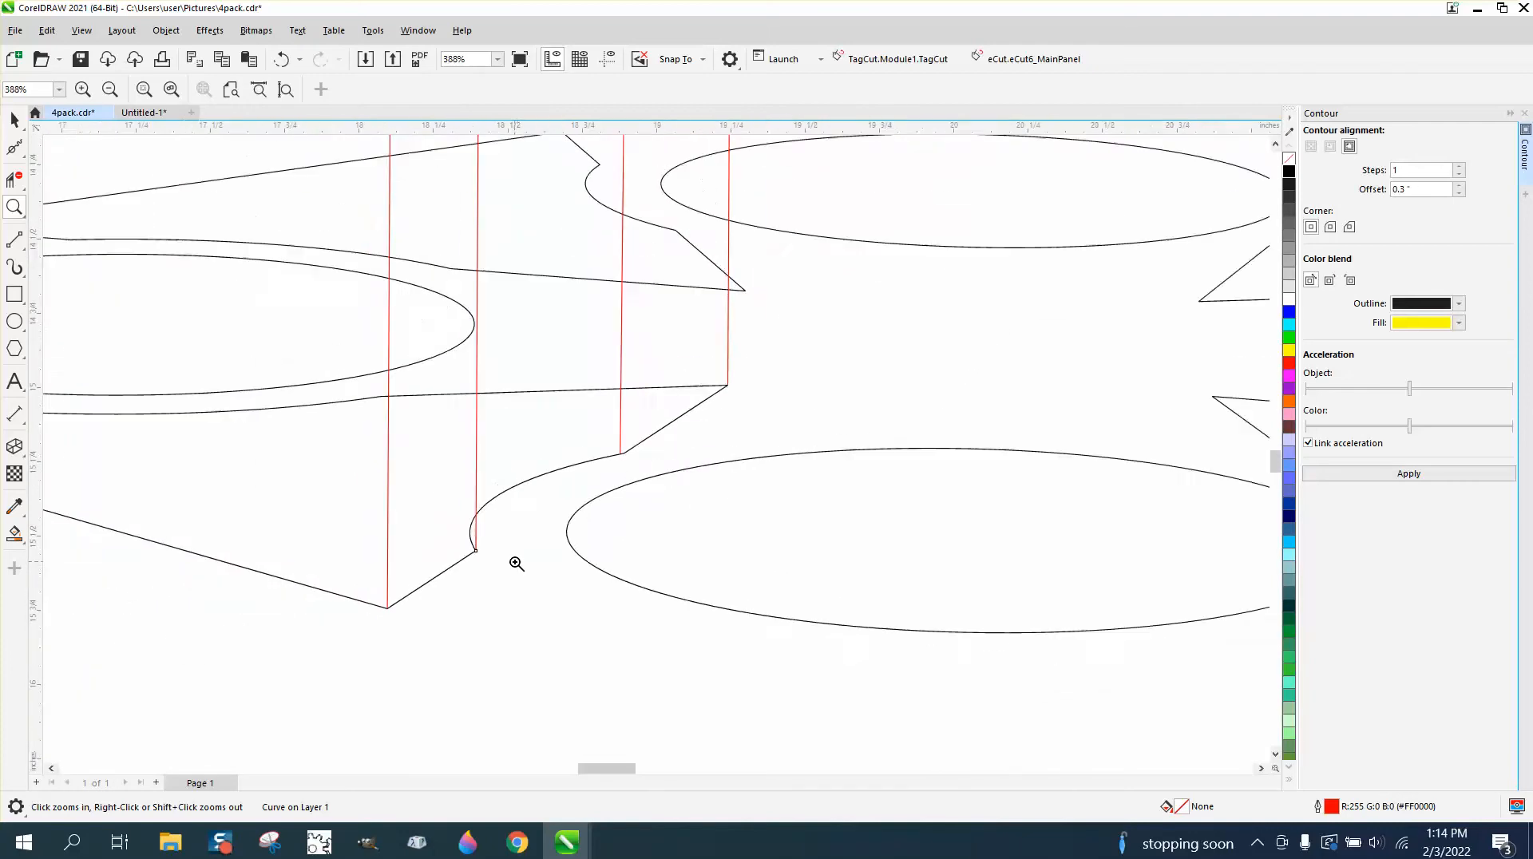
scroll(304, 440, down, 1)
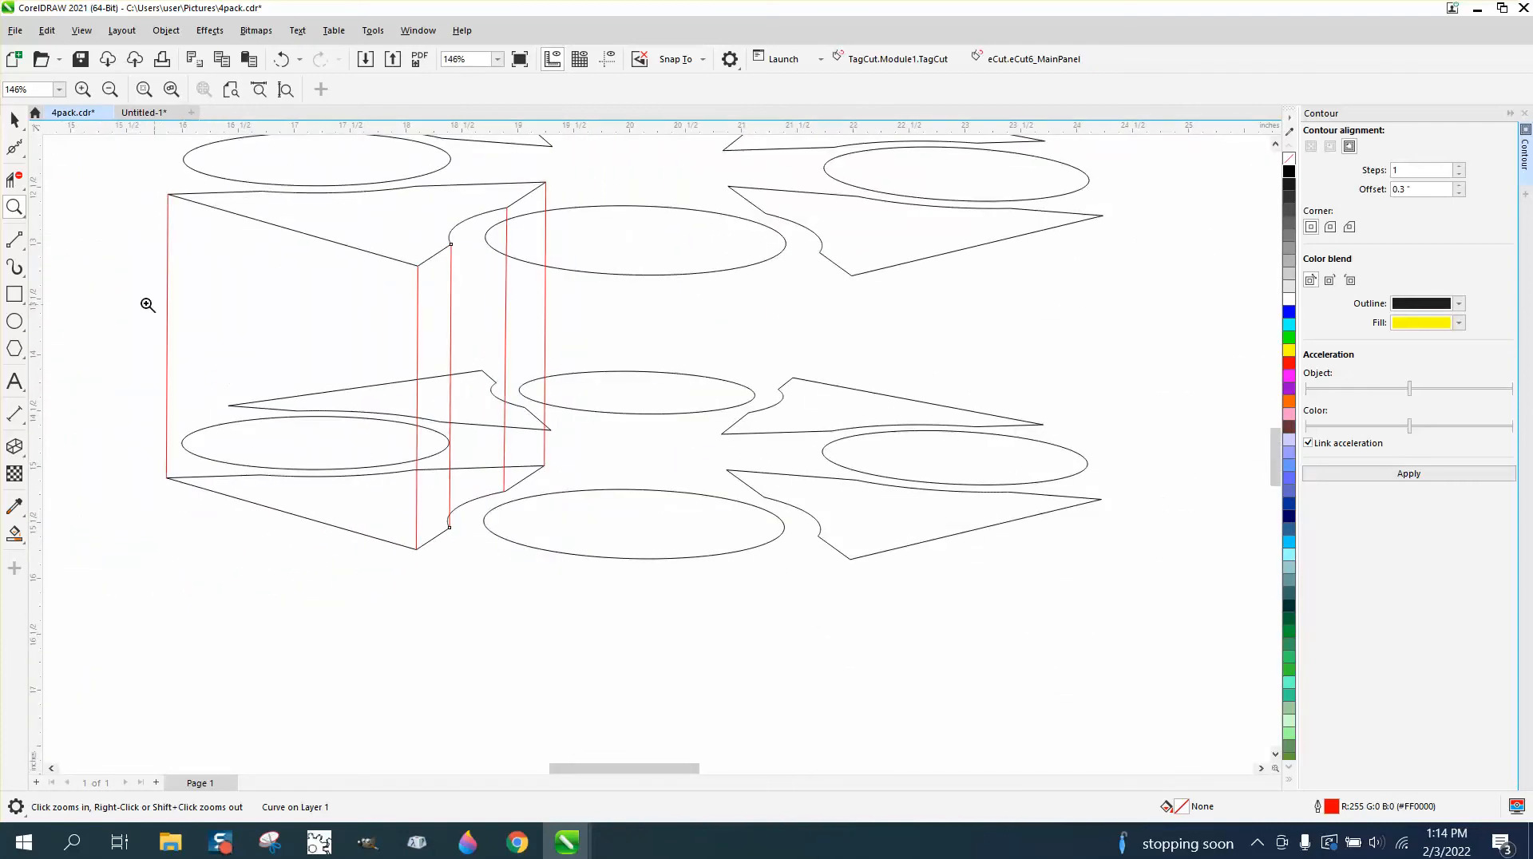
Remove the hidden outline segments of the lower shapes behind the front-left wedge's side faces with Virtual Segment Delete.
click(14, 180)
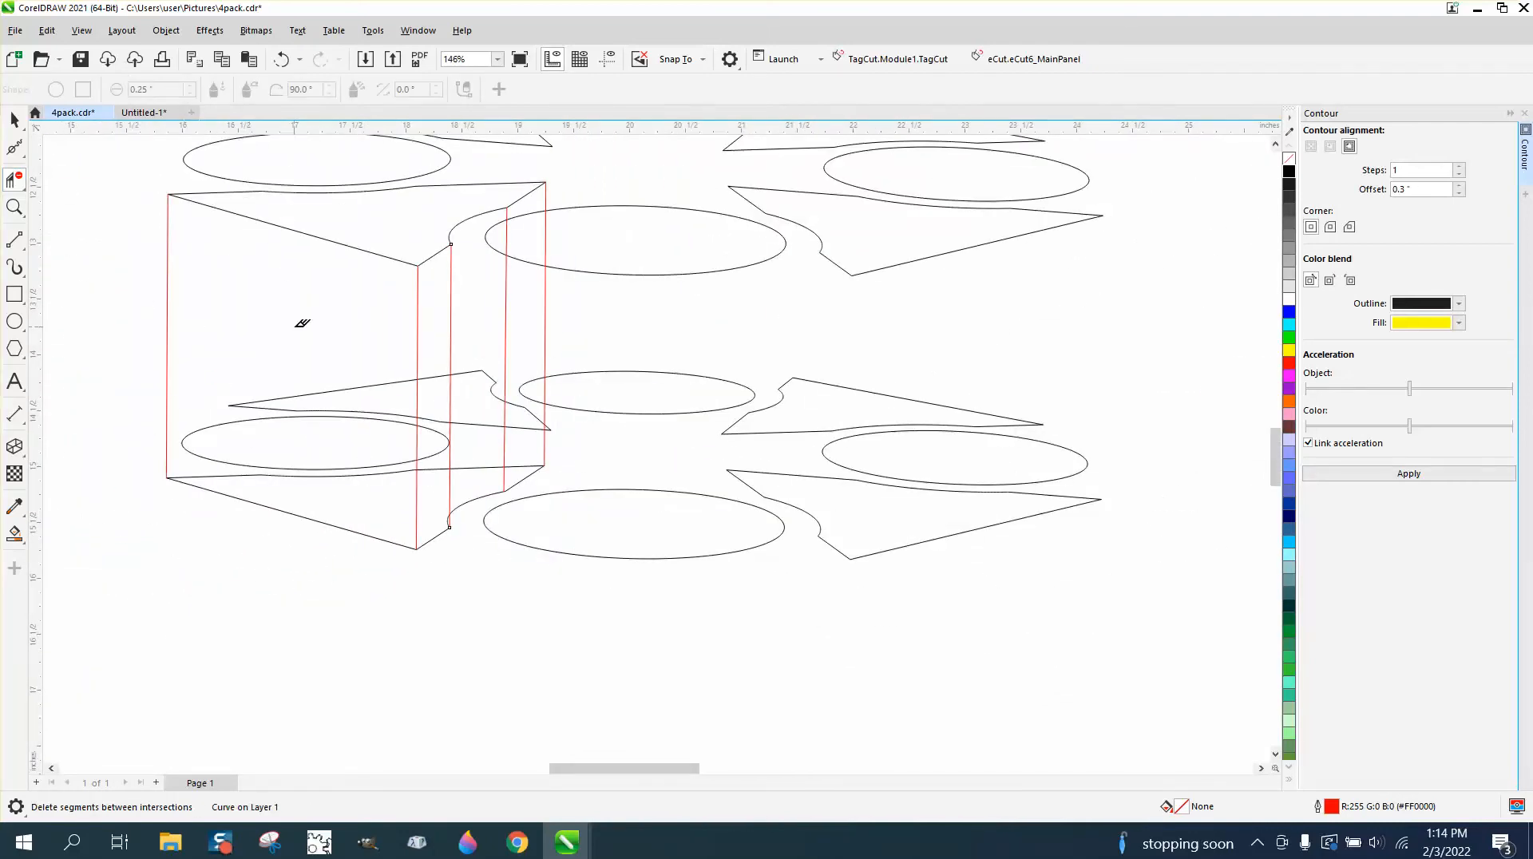
drag(299, 338, 342, 472)
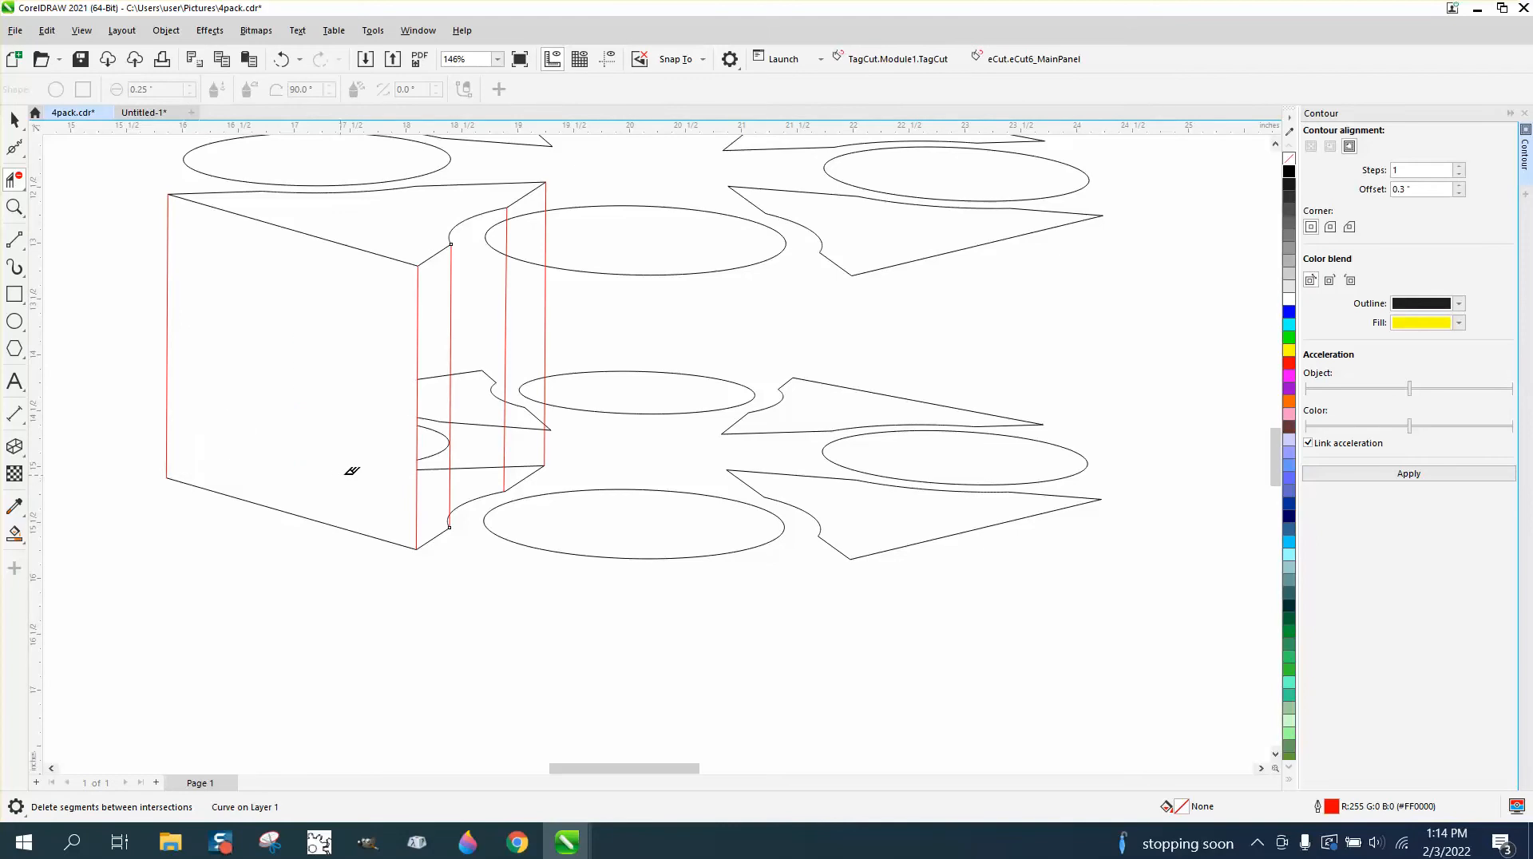
drag(434, 360, 504, 381)
click(445, 470)
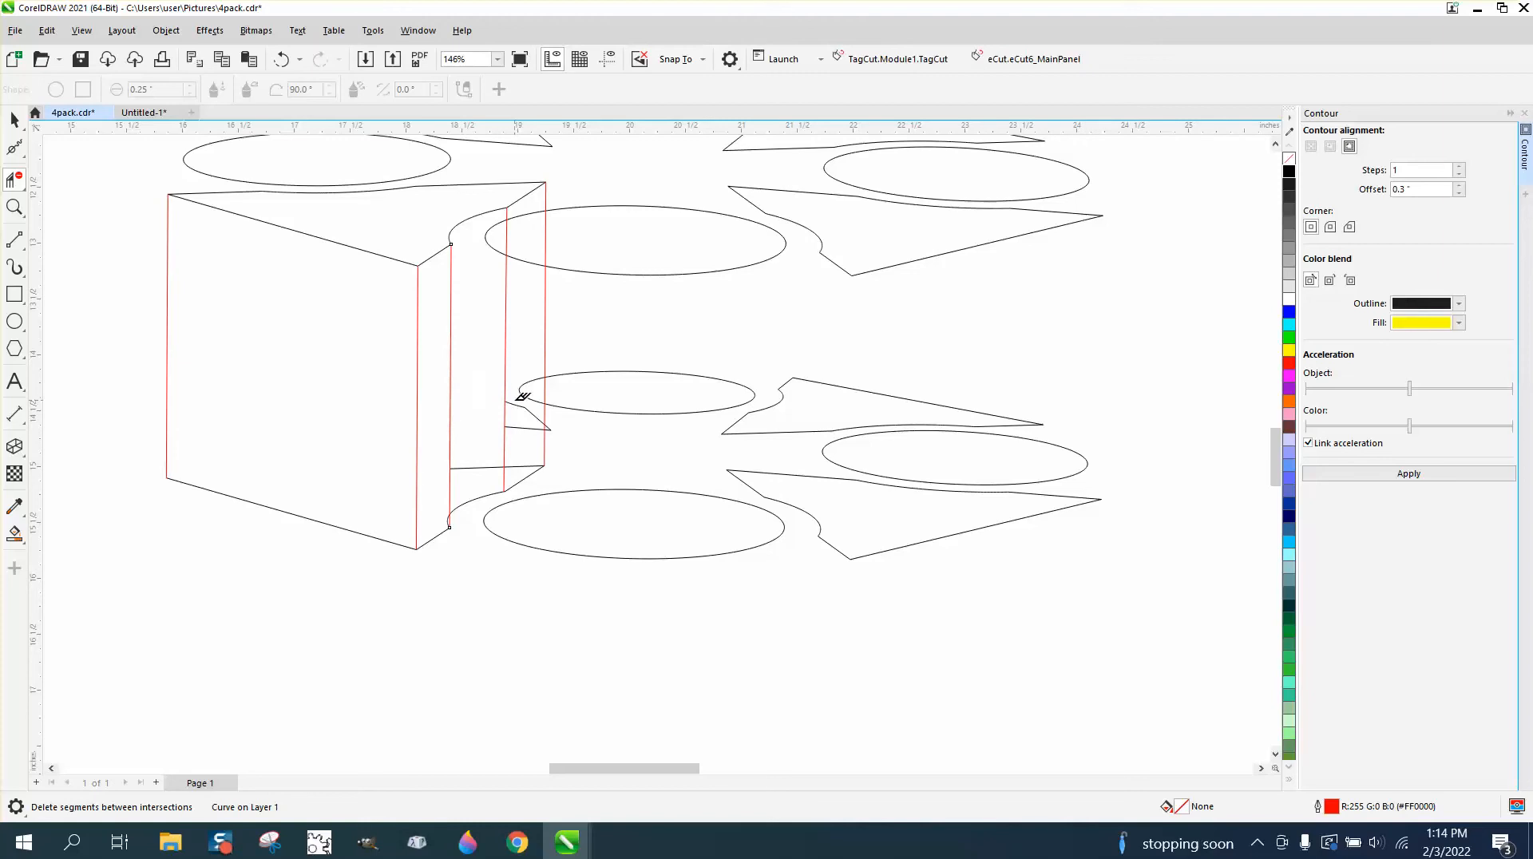
click(522, 399)
click(540, 430)
click(487, 467)
click(527, 465)
Join the left and right ends of the upper and lower front ellipses with vertical 2-Point lines about 2.54 in long.
click(24, 251)
click(72, 264)
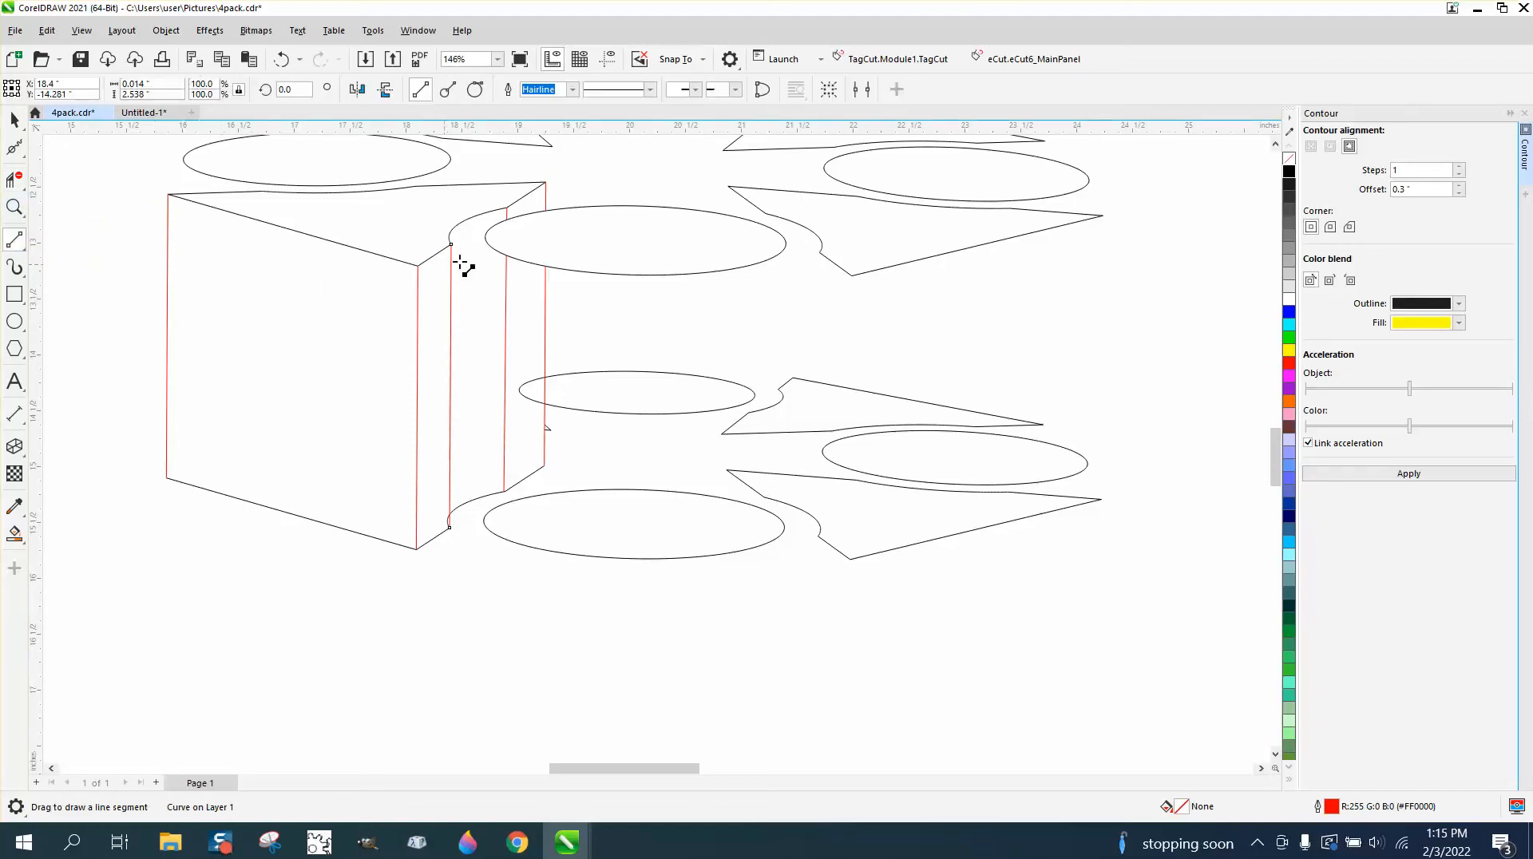
drag(486, 238, 485, 521)
drag(786, 243, 785, 525)
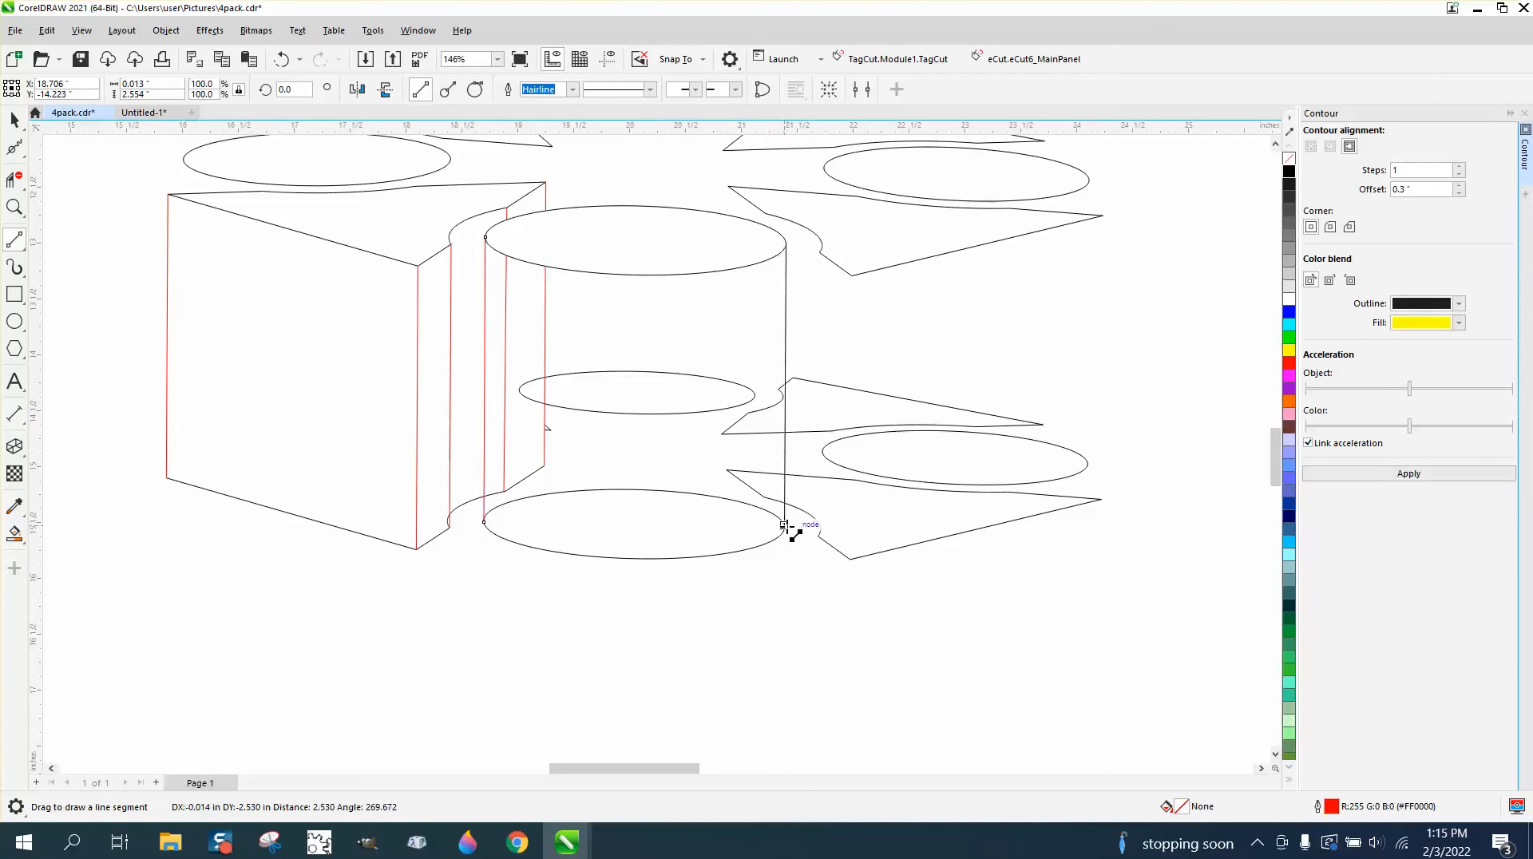
Delete the hidden line and curve segments inside the front cylinder, including the back arc of its lower ellipse.
click(16, 208)
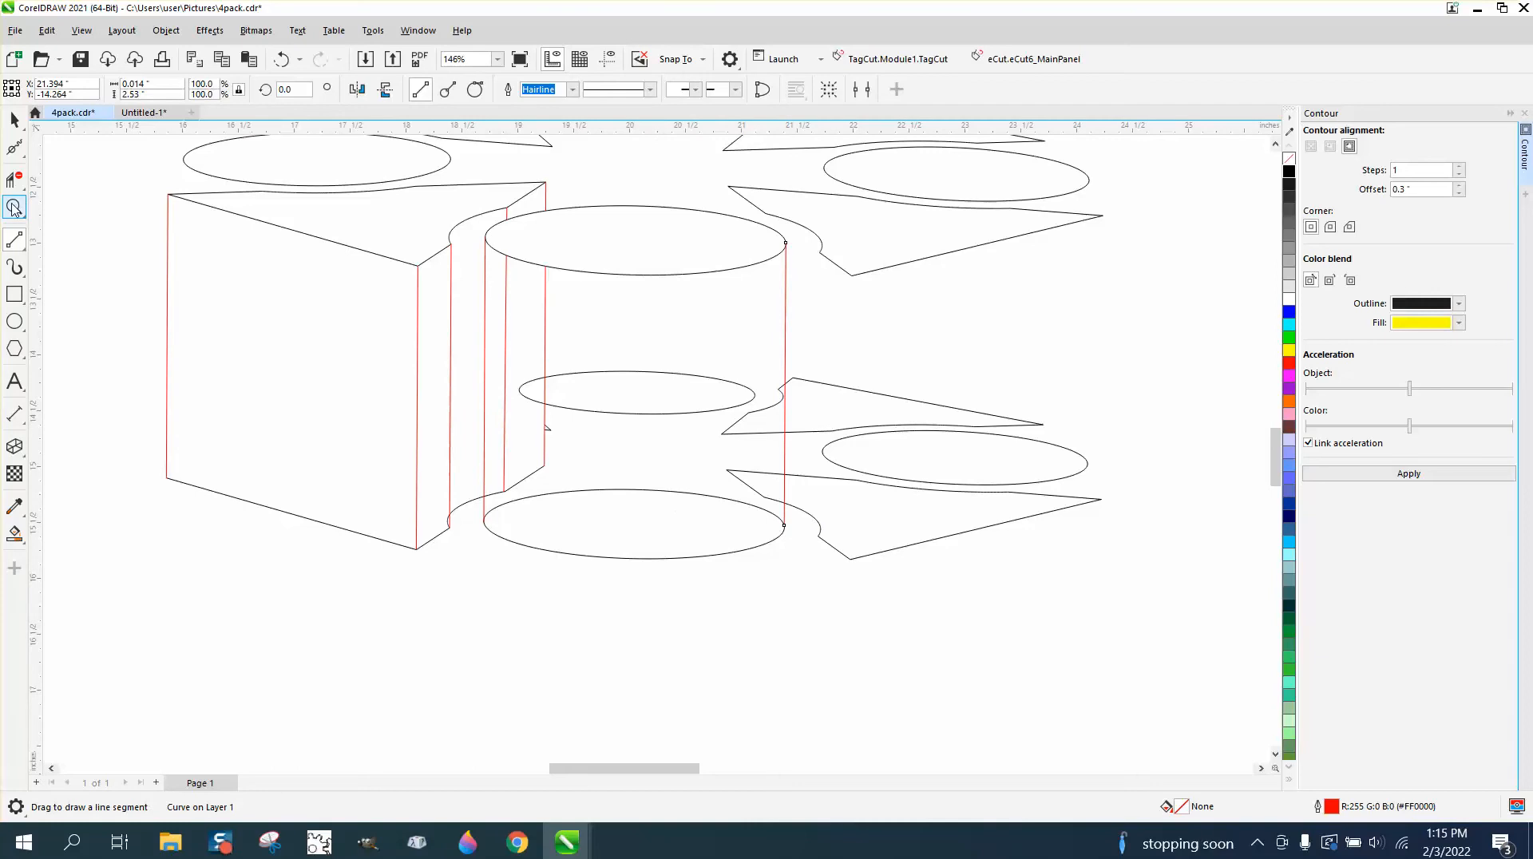
click(18, 180)
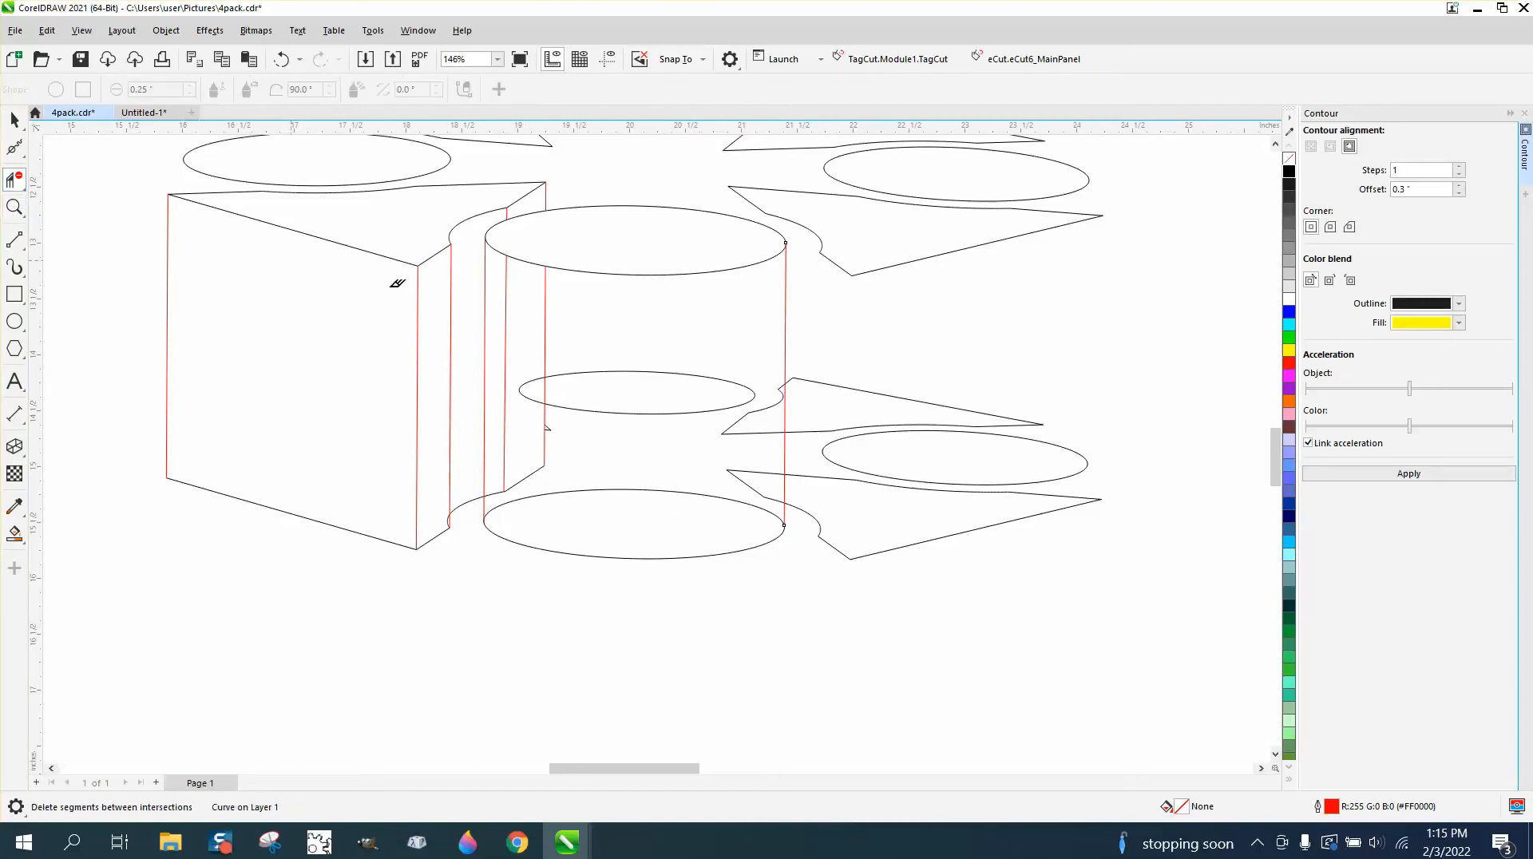
click(506, 300)
drag(519, 368, 769, 456)
click(537, 472)
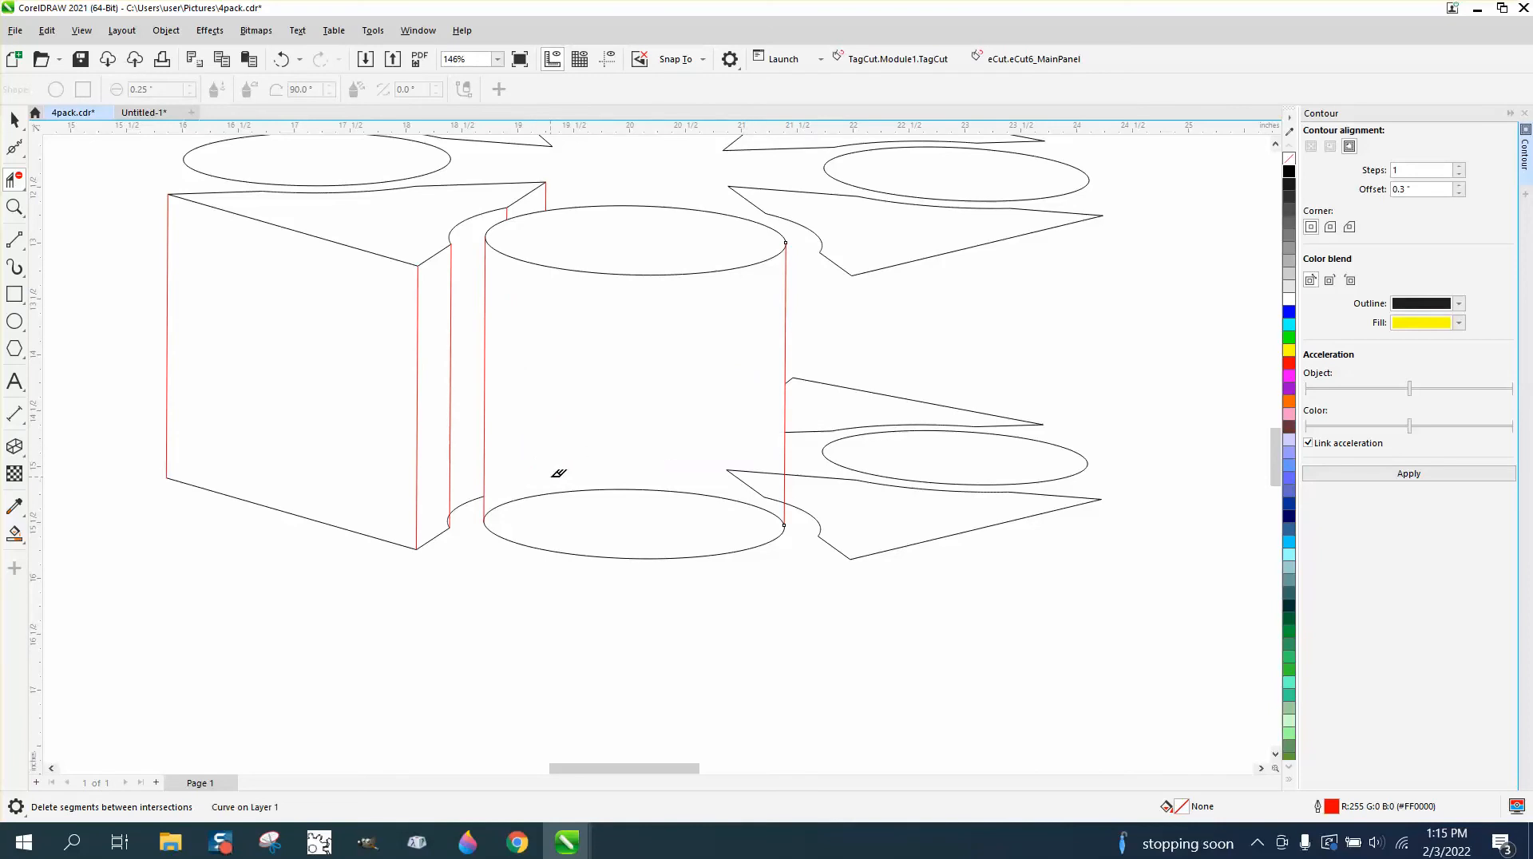
drag(557, 478, 631, 497)
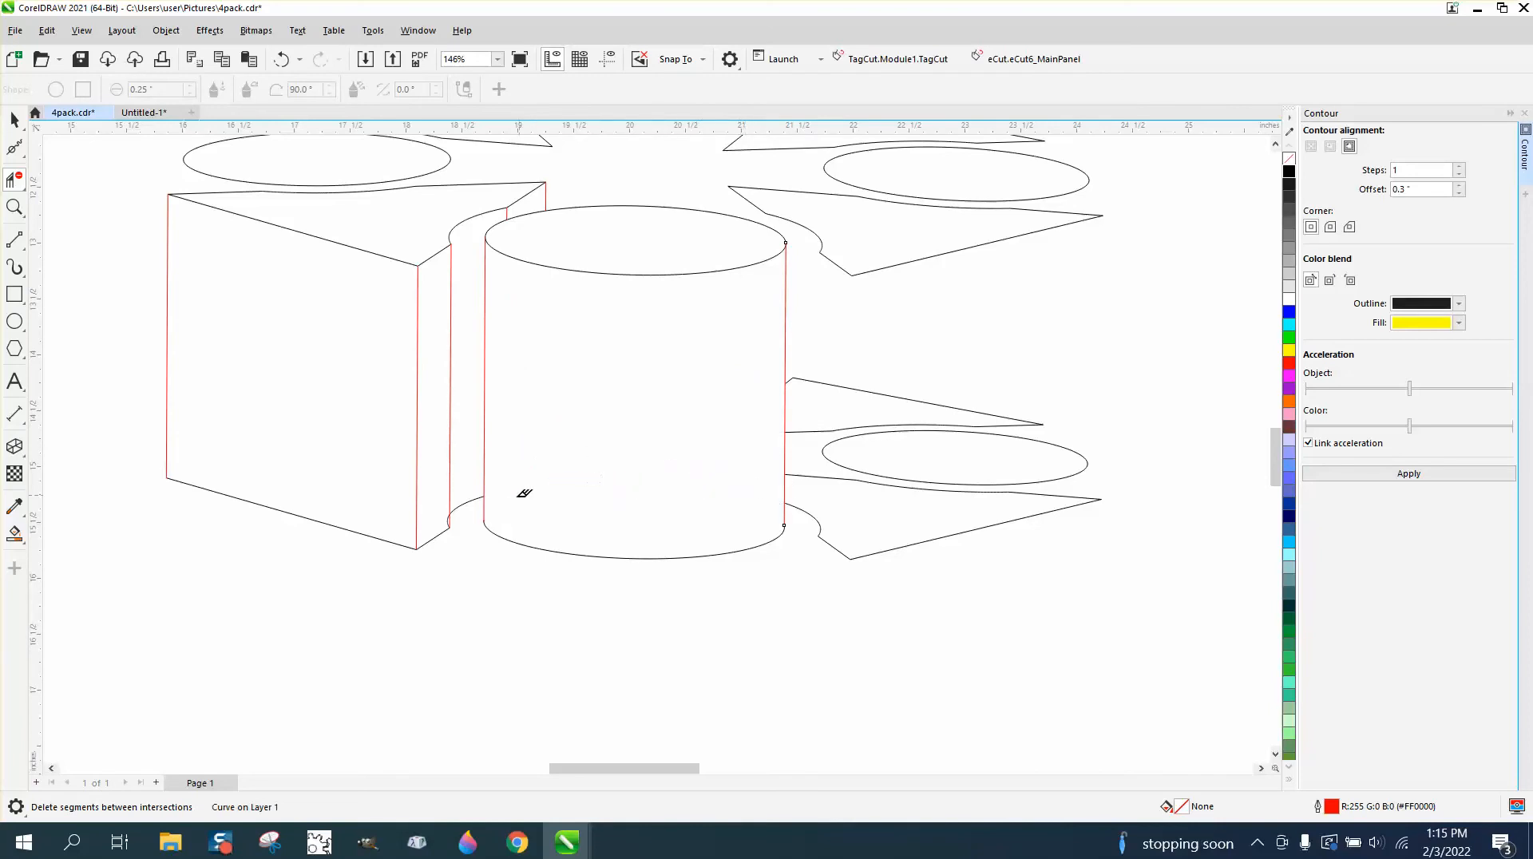
Delete the small curve segment protruding past the vertical edge at the base of the front-left wedge's notch.
click(13, 208)
drag(428, 486, 551, 558)
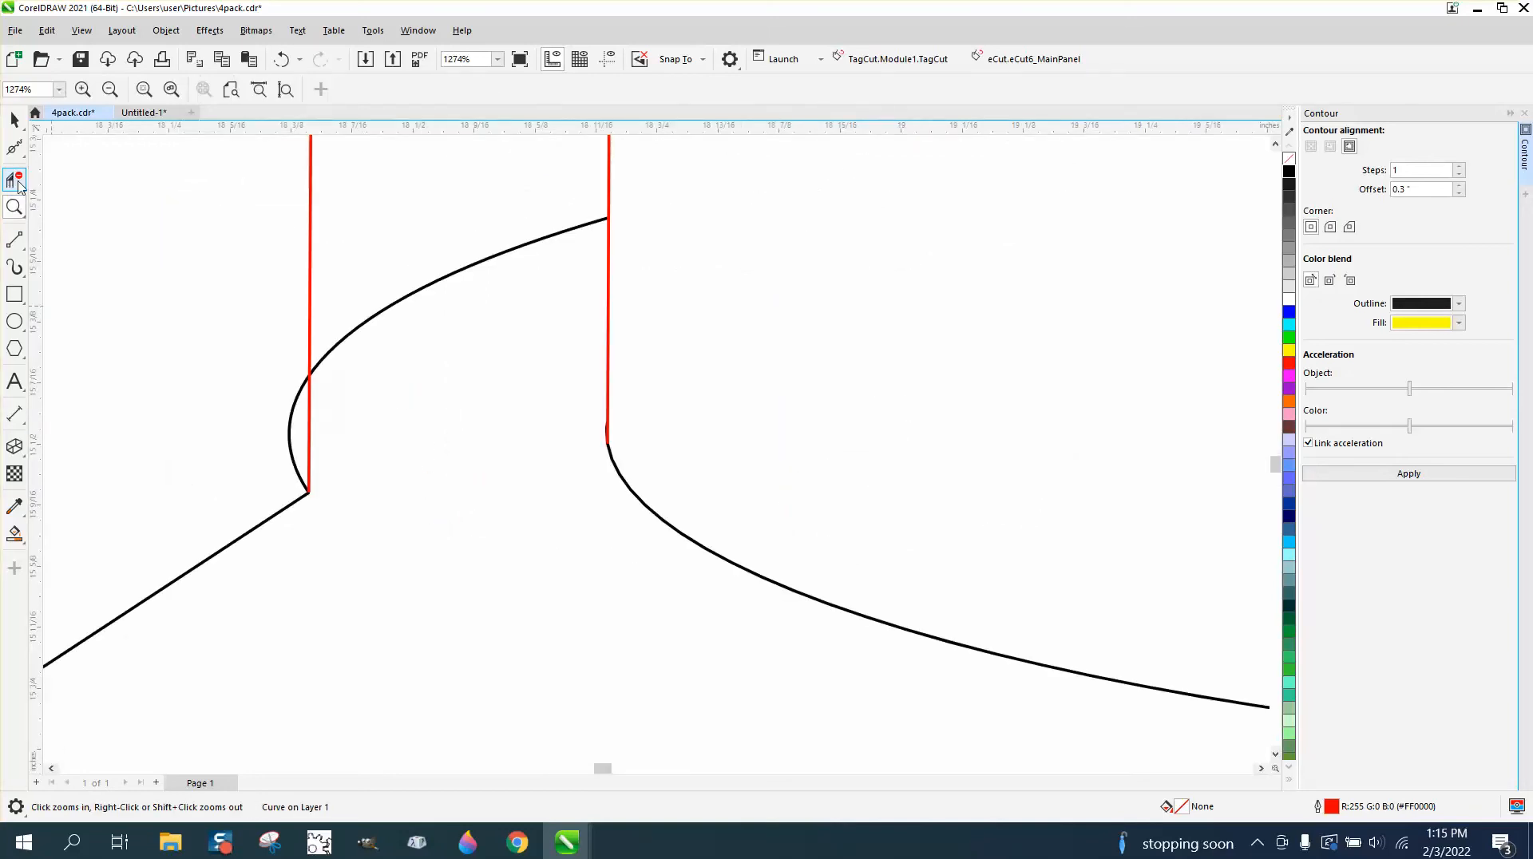
click(12, 179)
click(296, 397)
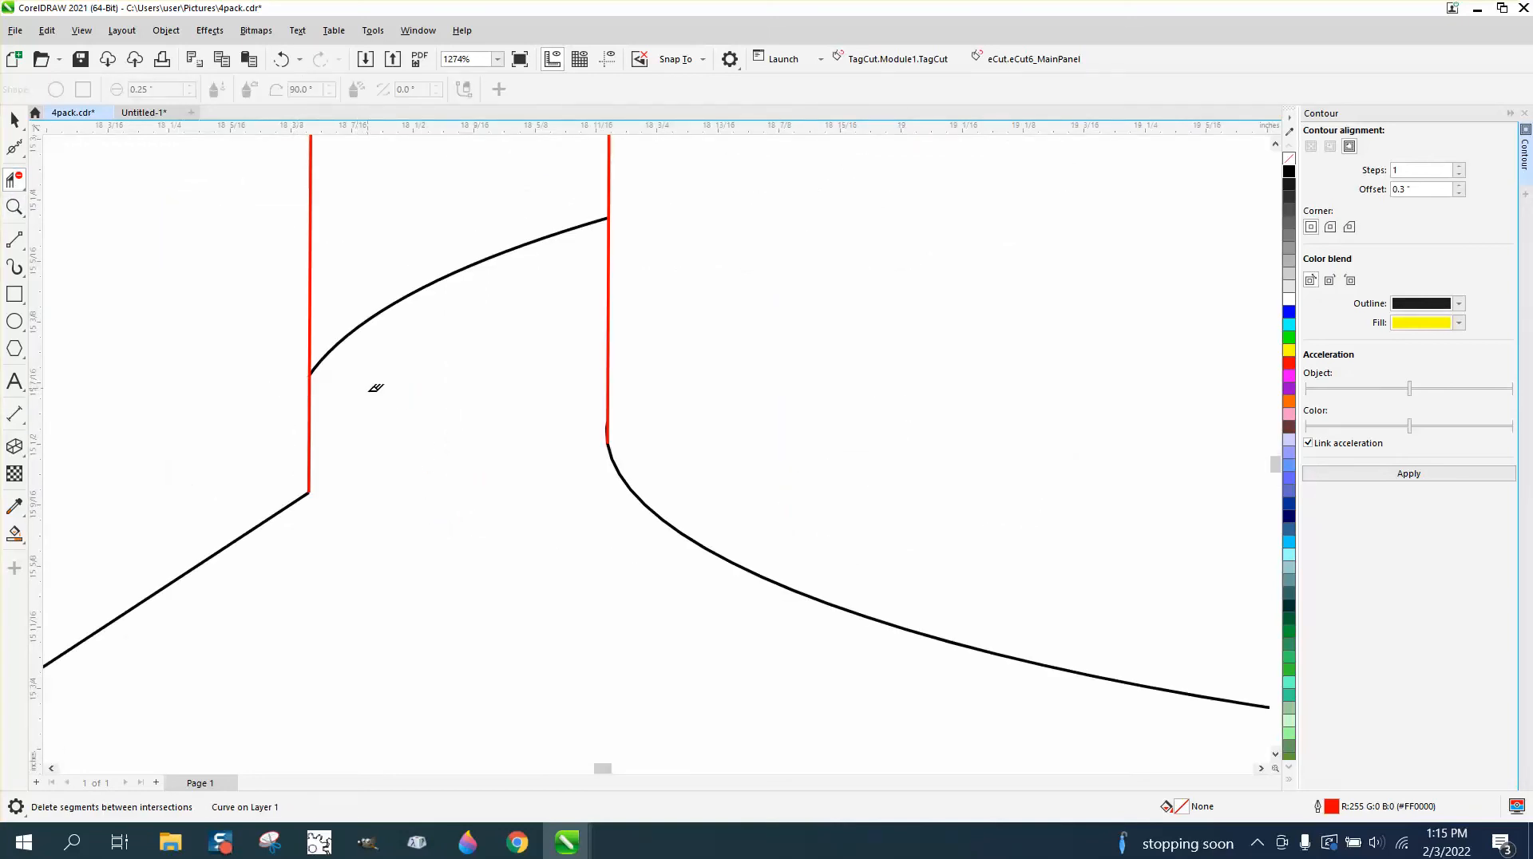
scroll(447, 446, down, 5)
scroll(384, 434, down, 2)
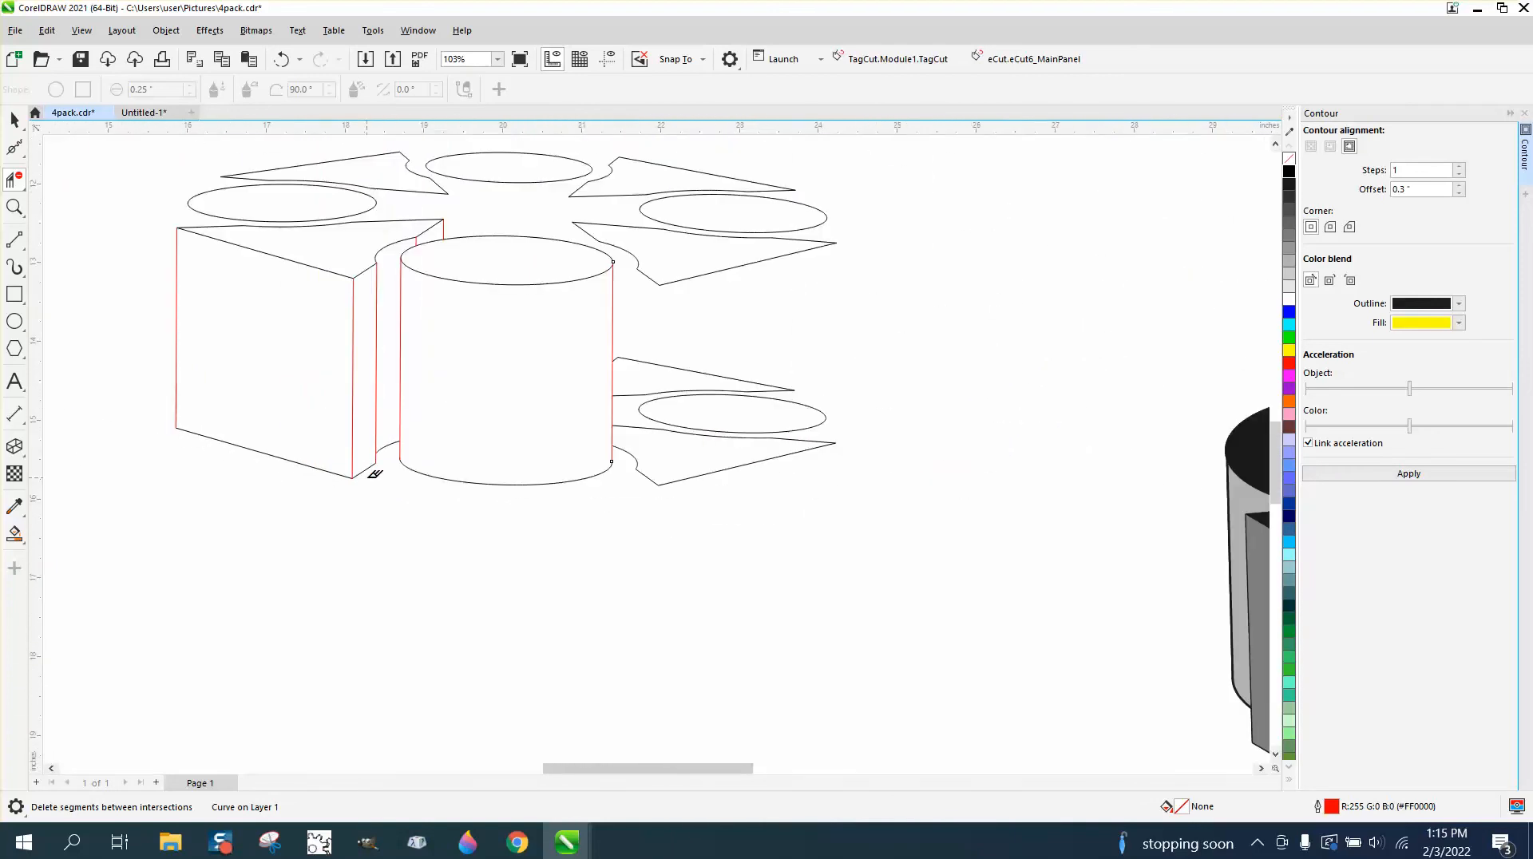
Draw vertical 2-Point lines from both ends of the upper left ellipse down past the front wedge's top edge.
click(14, 207)
drag(136, 156, 737, 444)
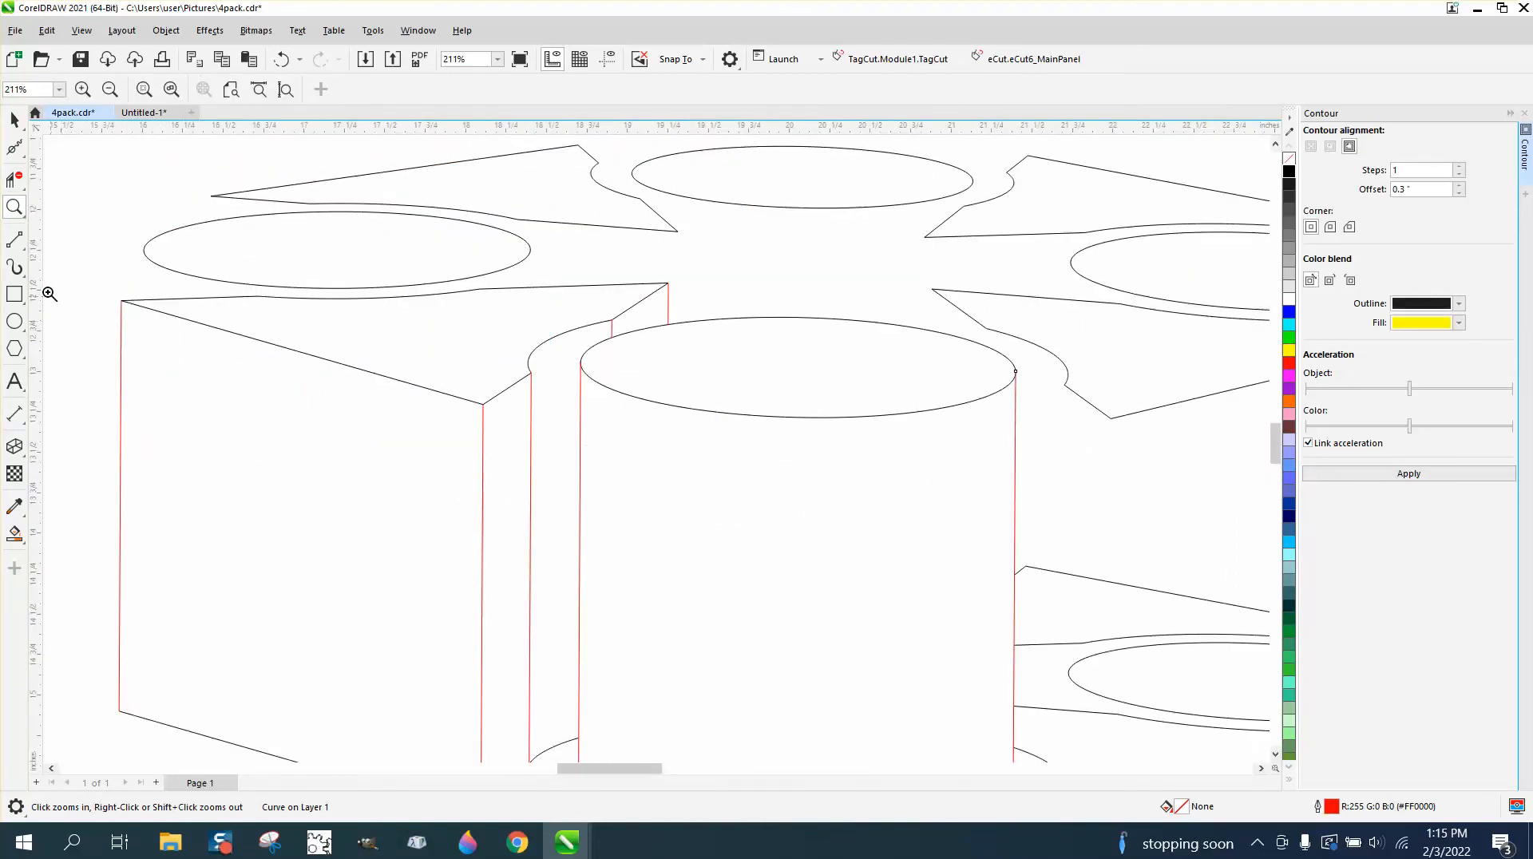
click(29, 252)
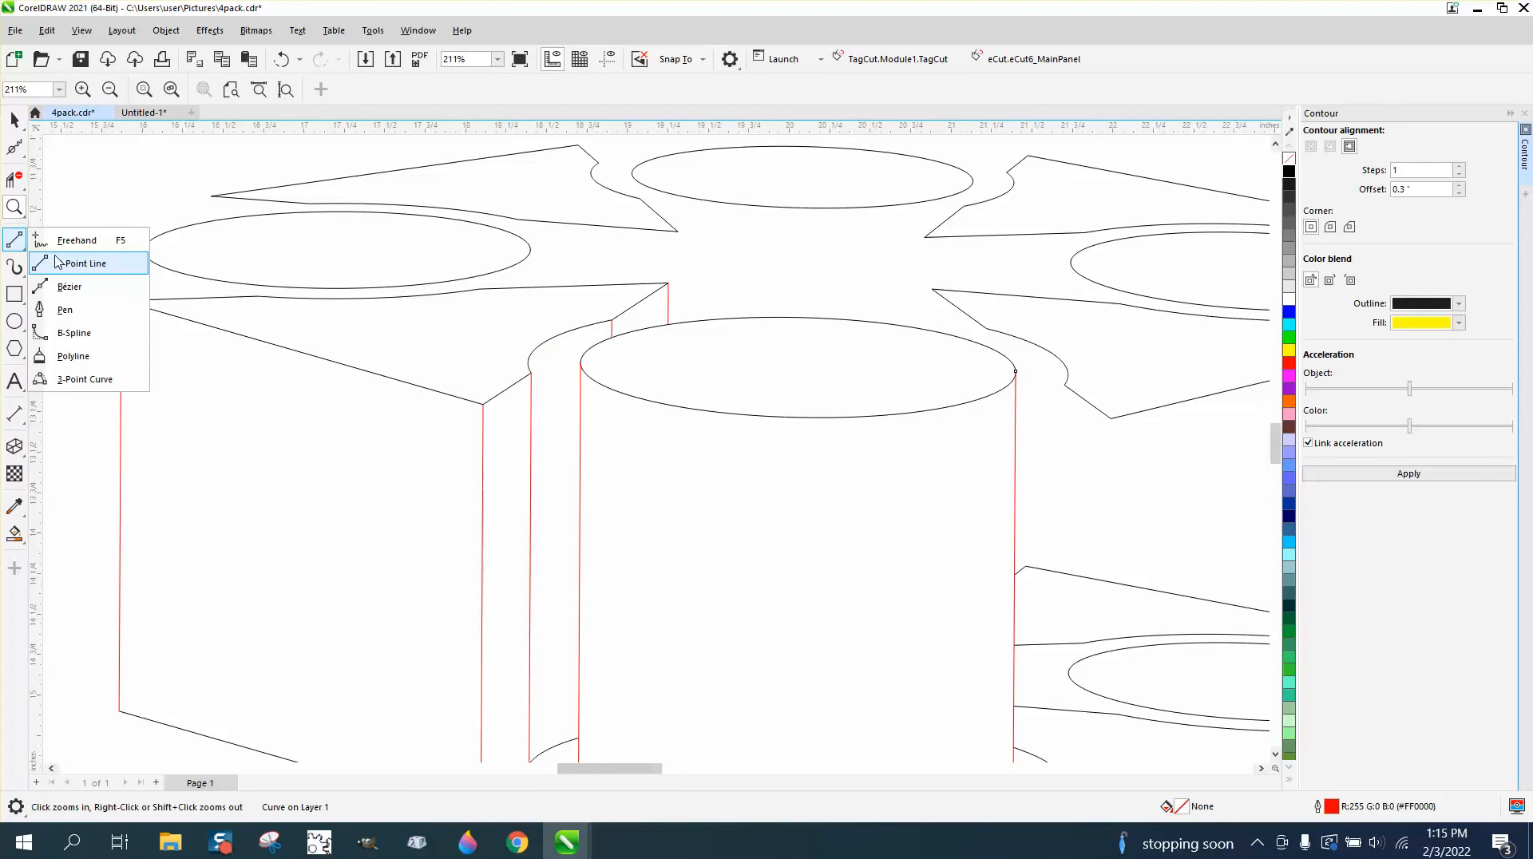
click(61, 257)
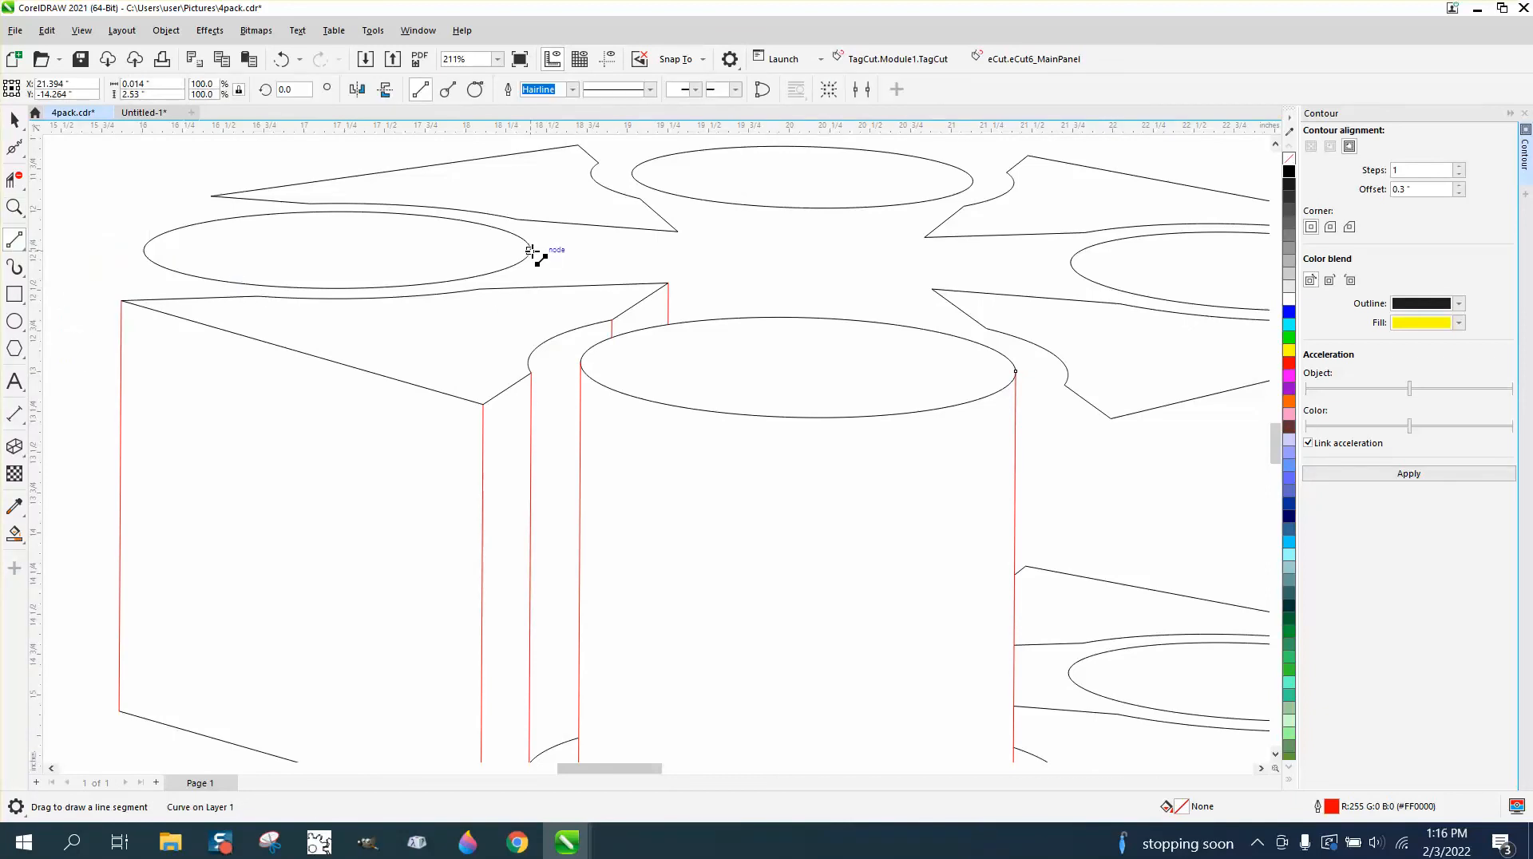
scroll(532, 252, down, 5)
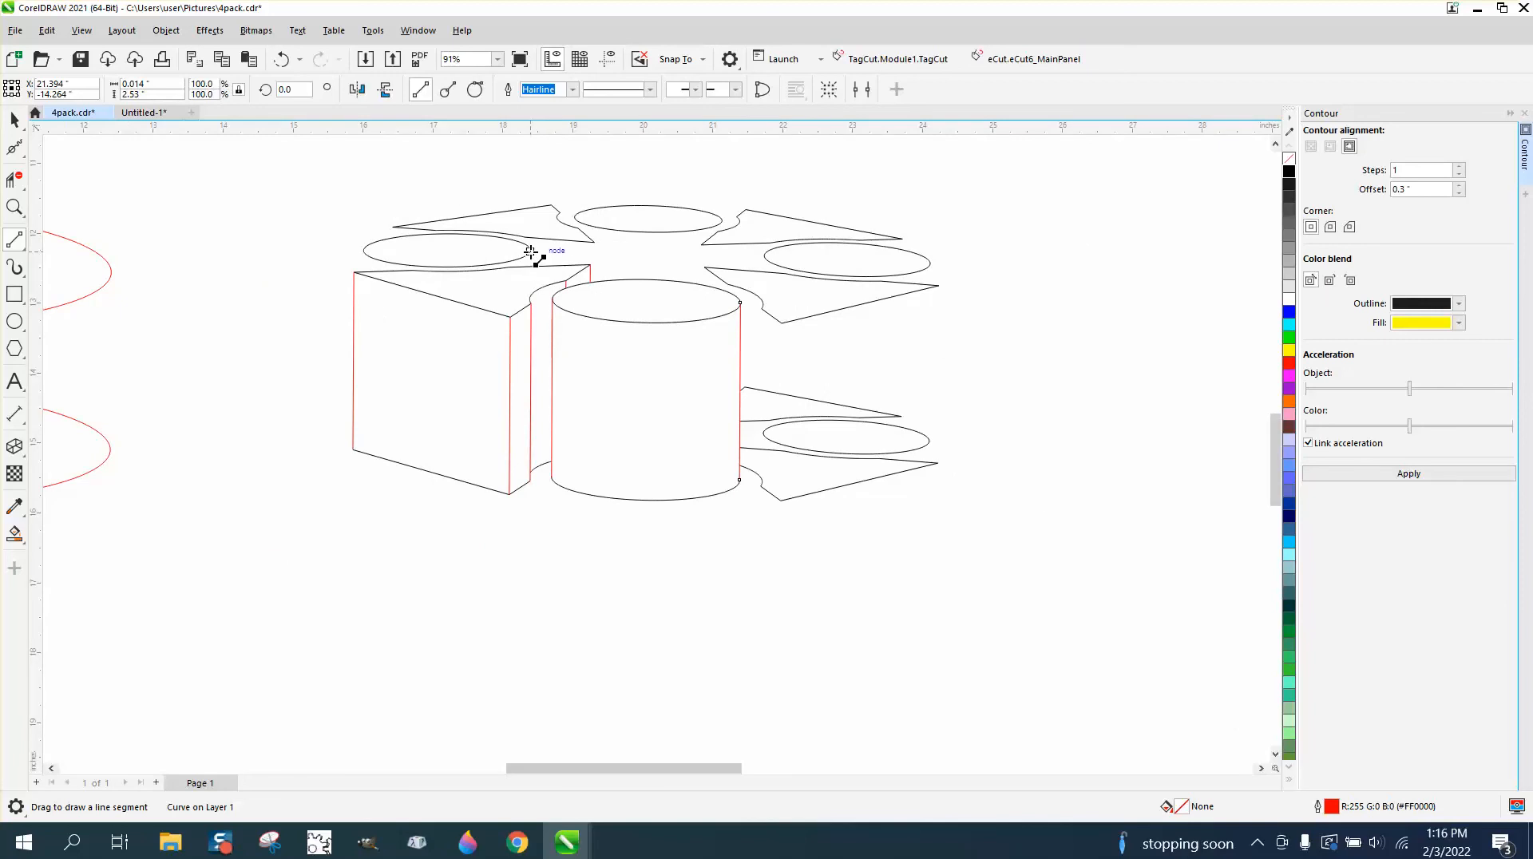
drag(531, 252, 531, 292)
drag(365, 253, 365, 306)
Trim the parts of the left cylinder's side lines that extend below the front-left wedge's top back edge.
click(14, 207)
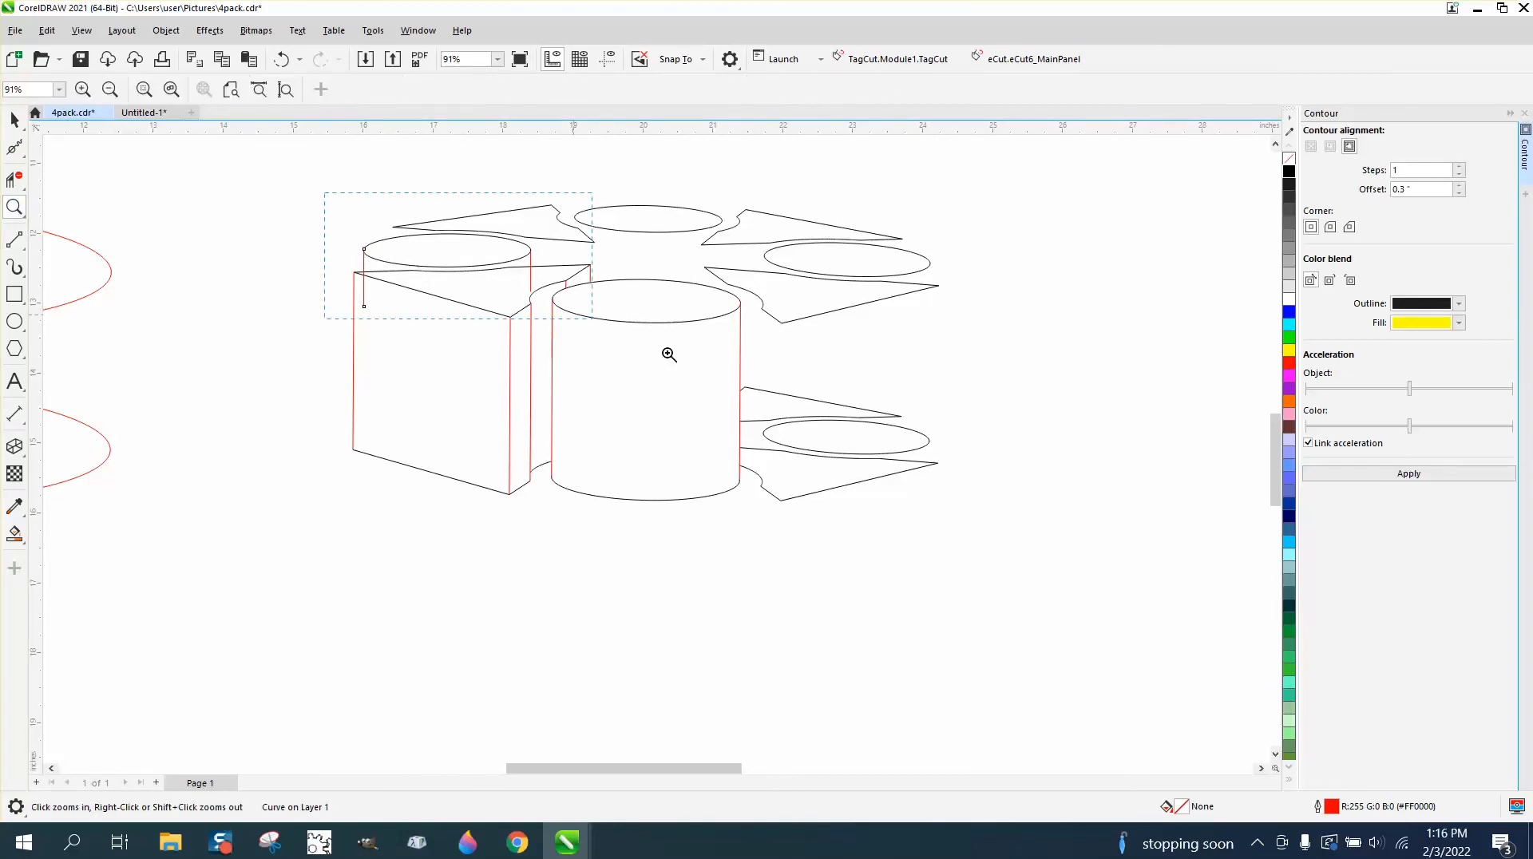
drag(669, 355, 749, 384)
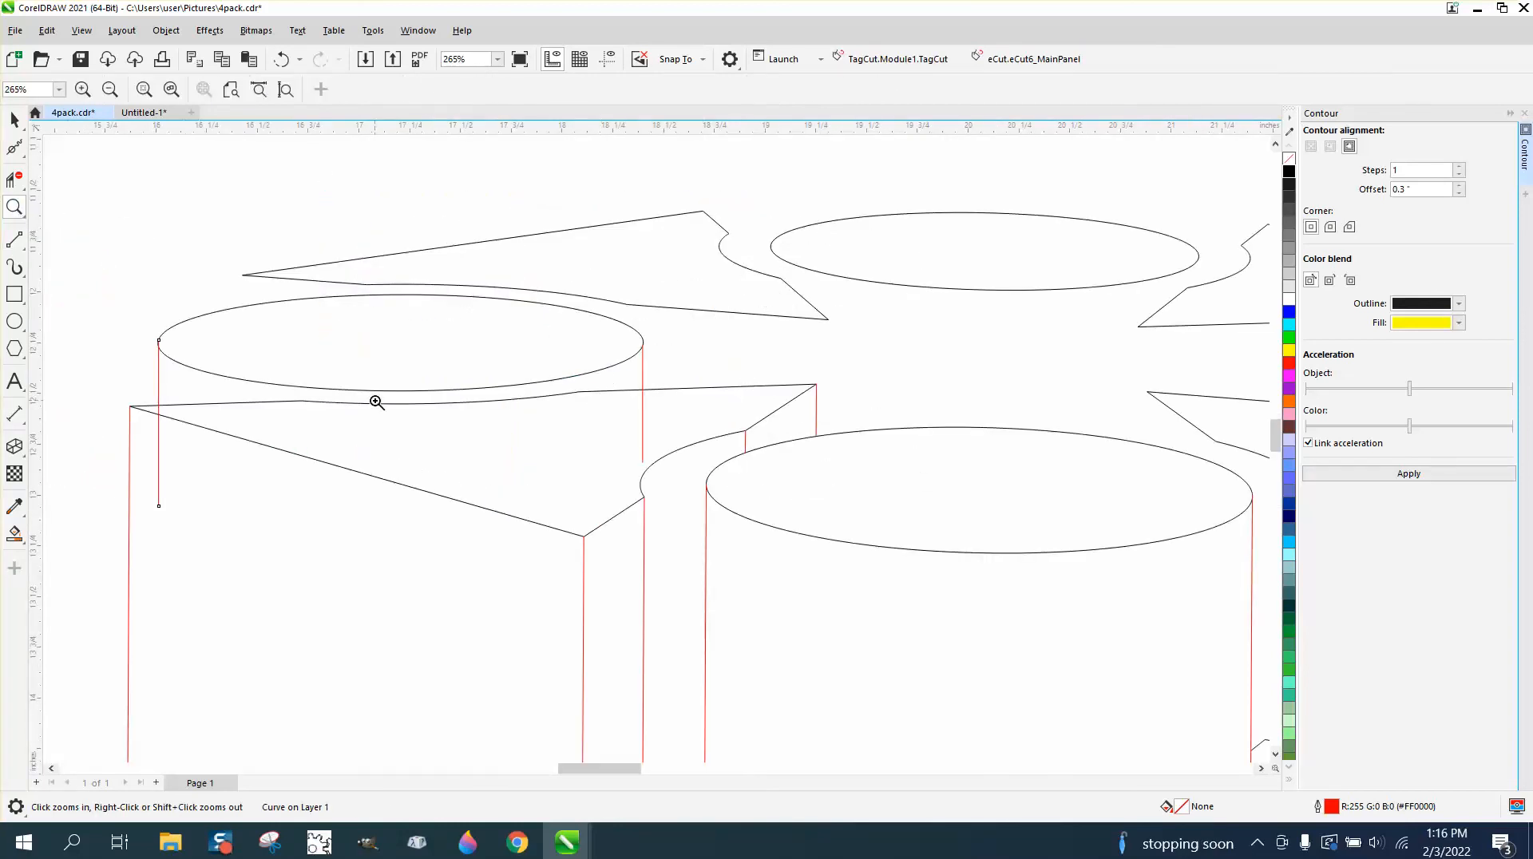
click(15, 179)
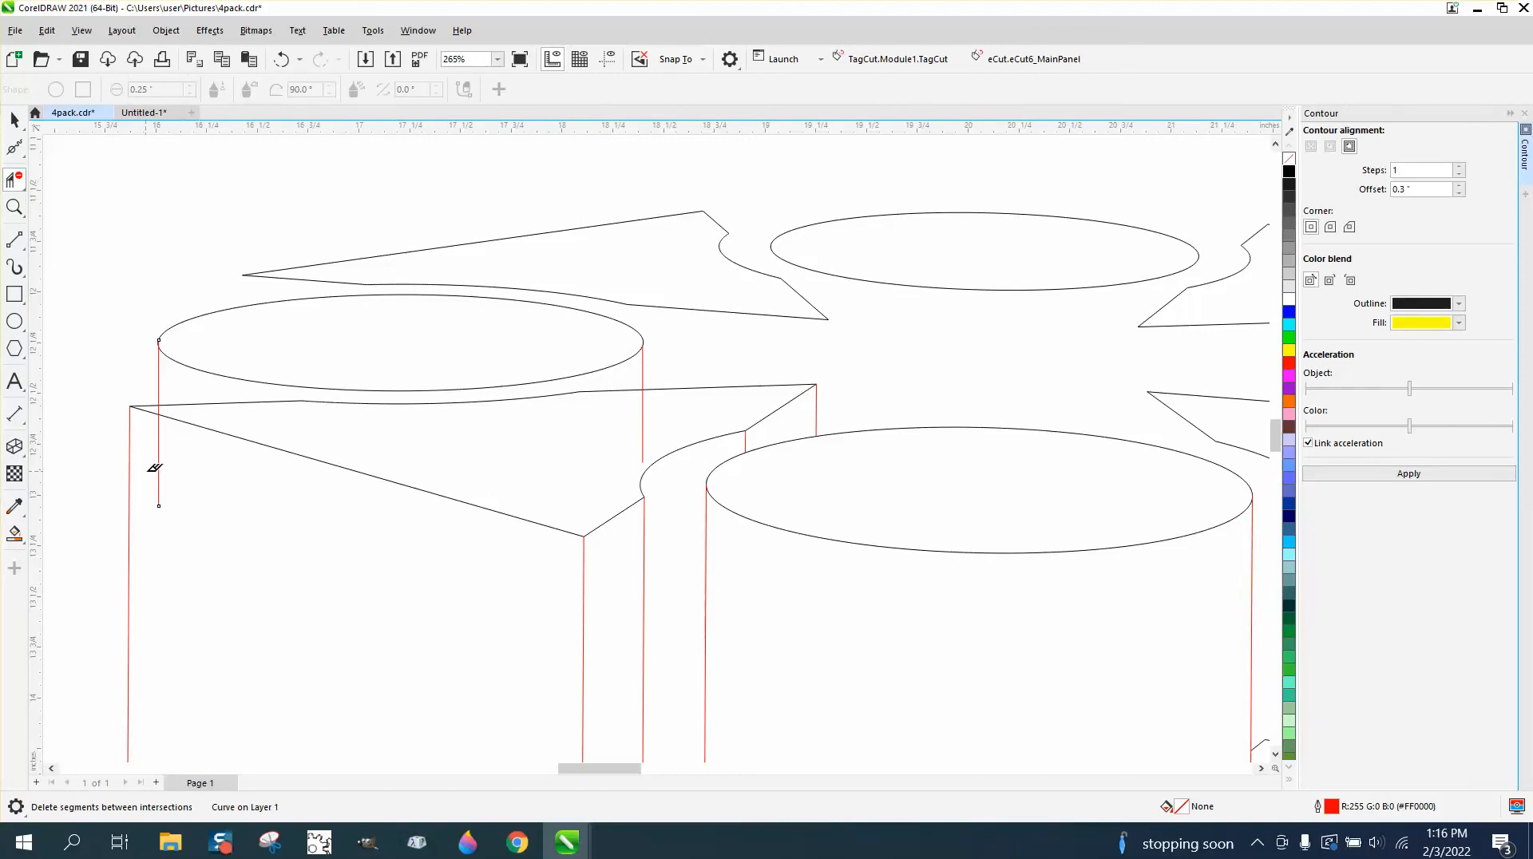
click(156, 467)
click(647, 433)
scroll(516, 388, down, 3)
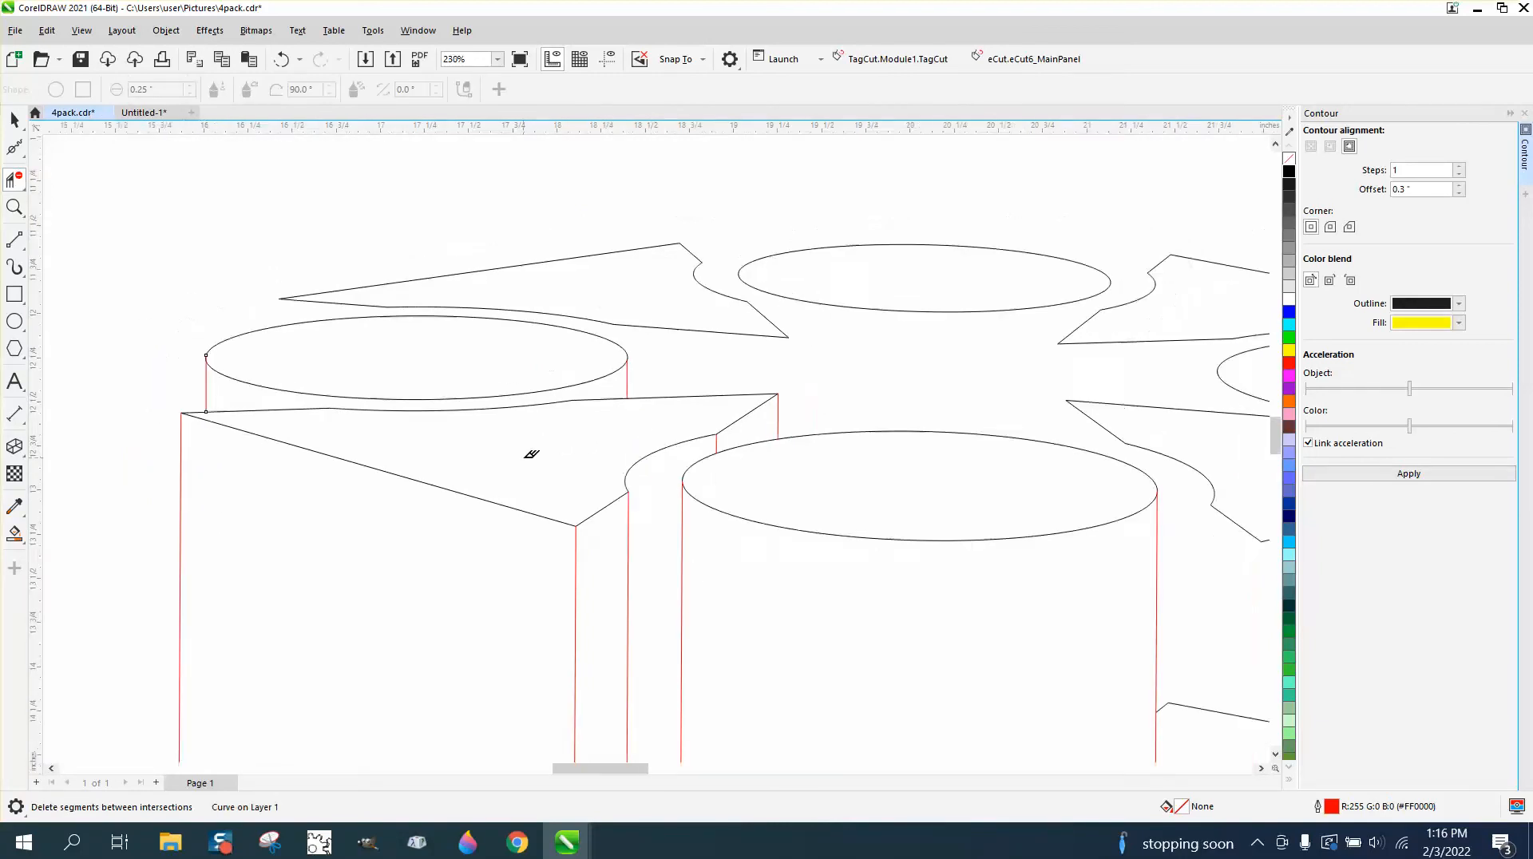
Draw a vertical 2-Point line from the back-left wedge's outer tip down into the left cylinder's top ellipse.
click(28, 253)
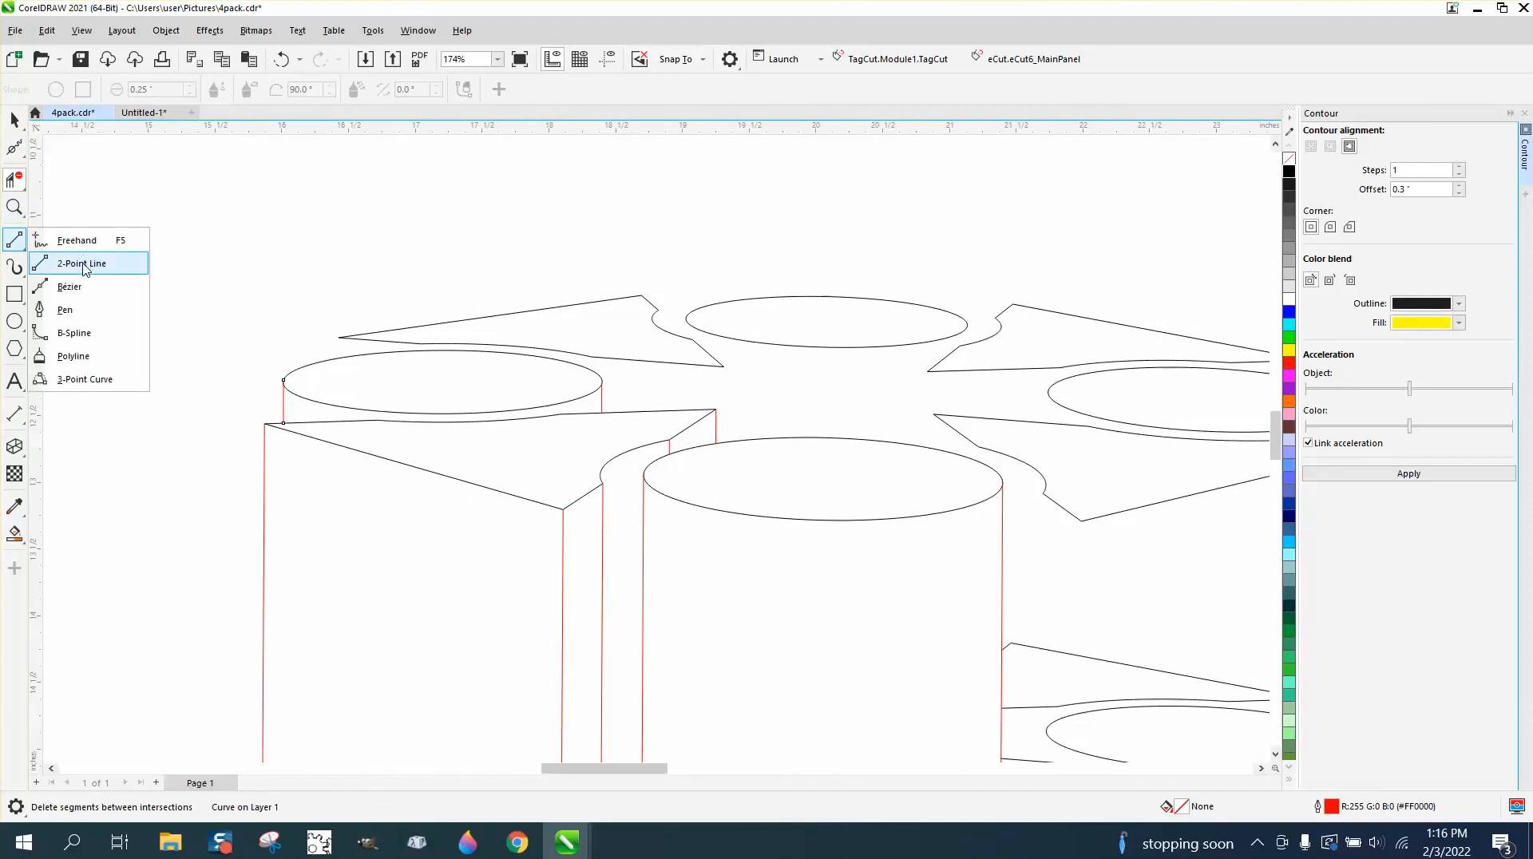
click(83, 265)
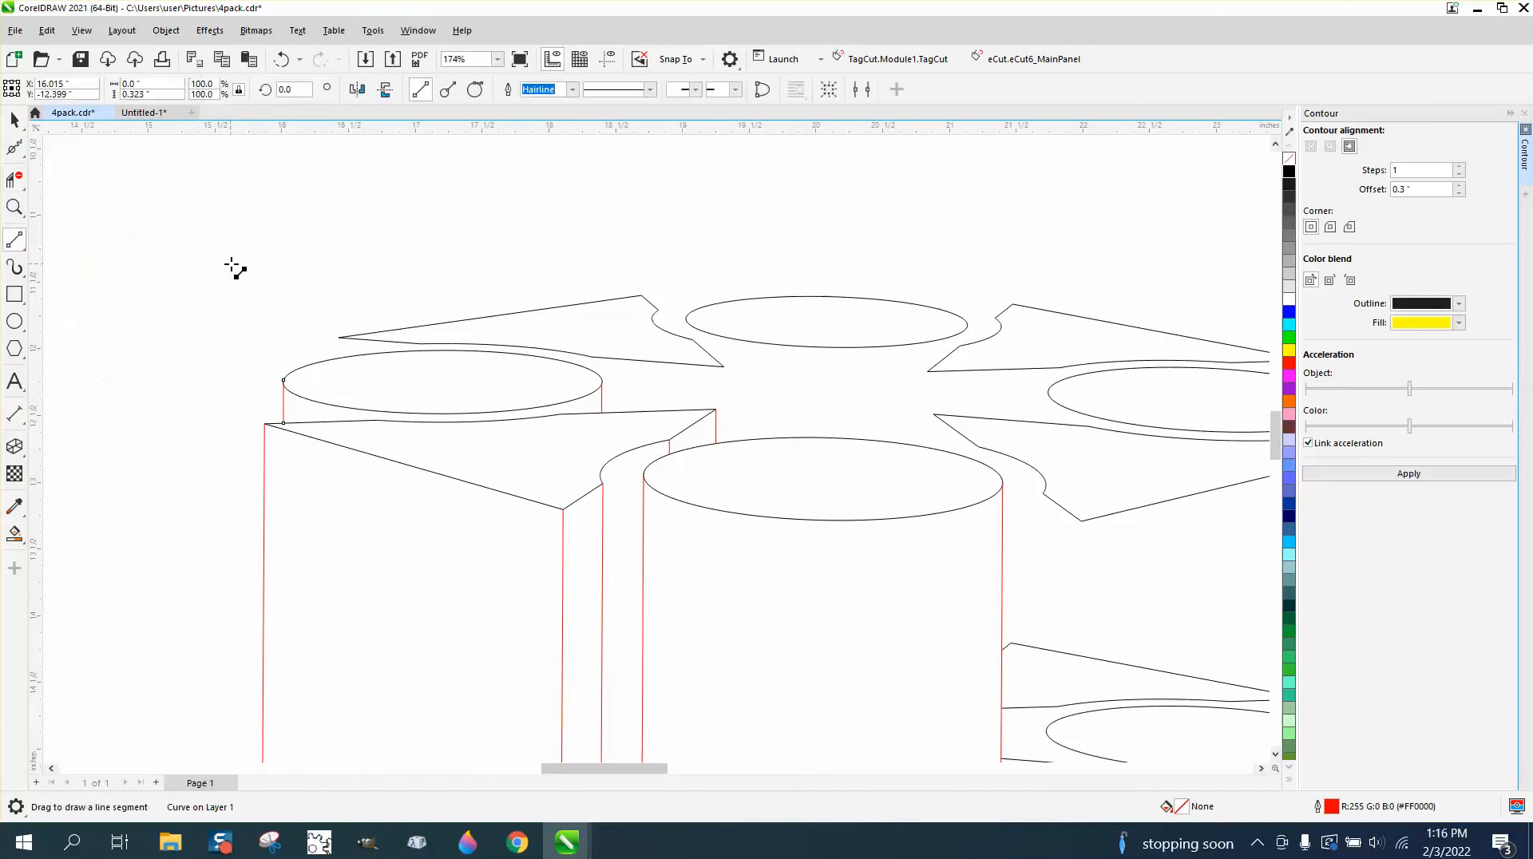
click(25, 210)
drag(216, 264, 858, 540)
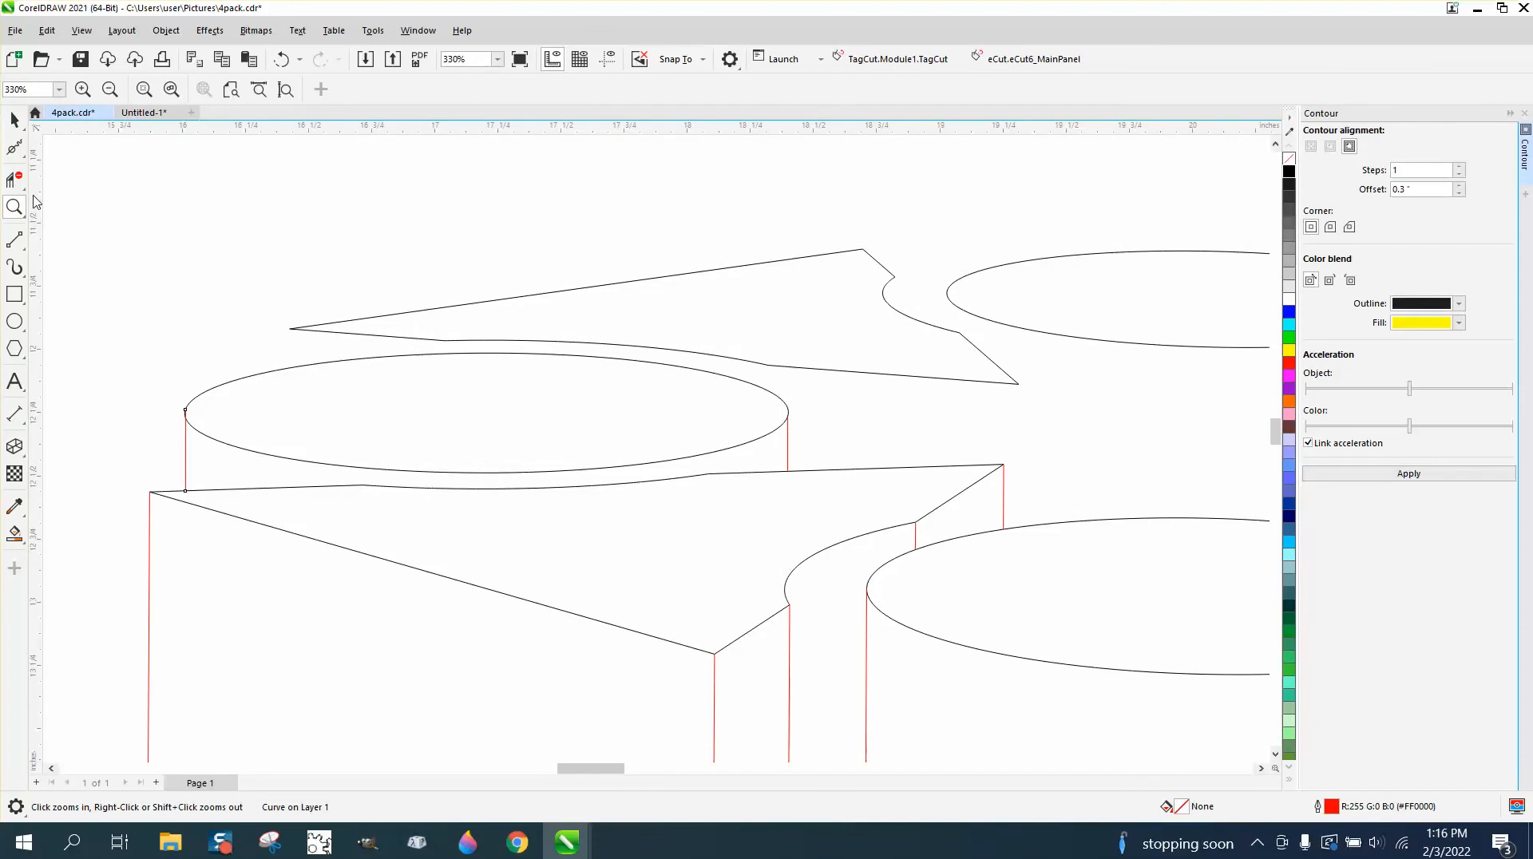
click(26, 254)
click(72, 262)
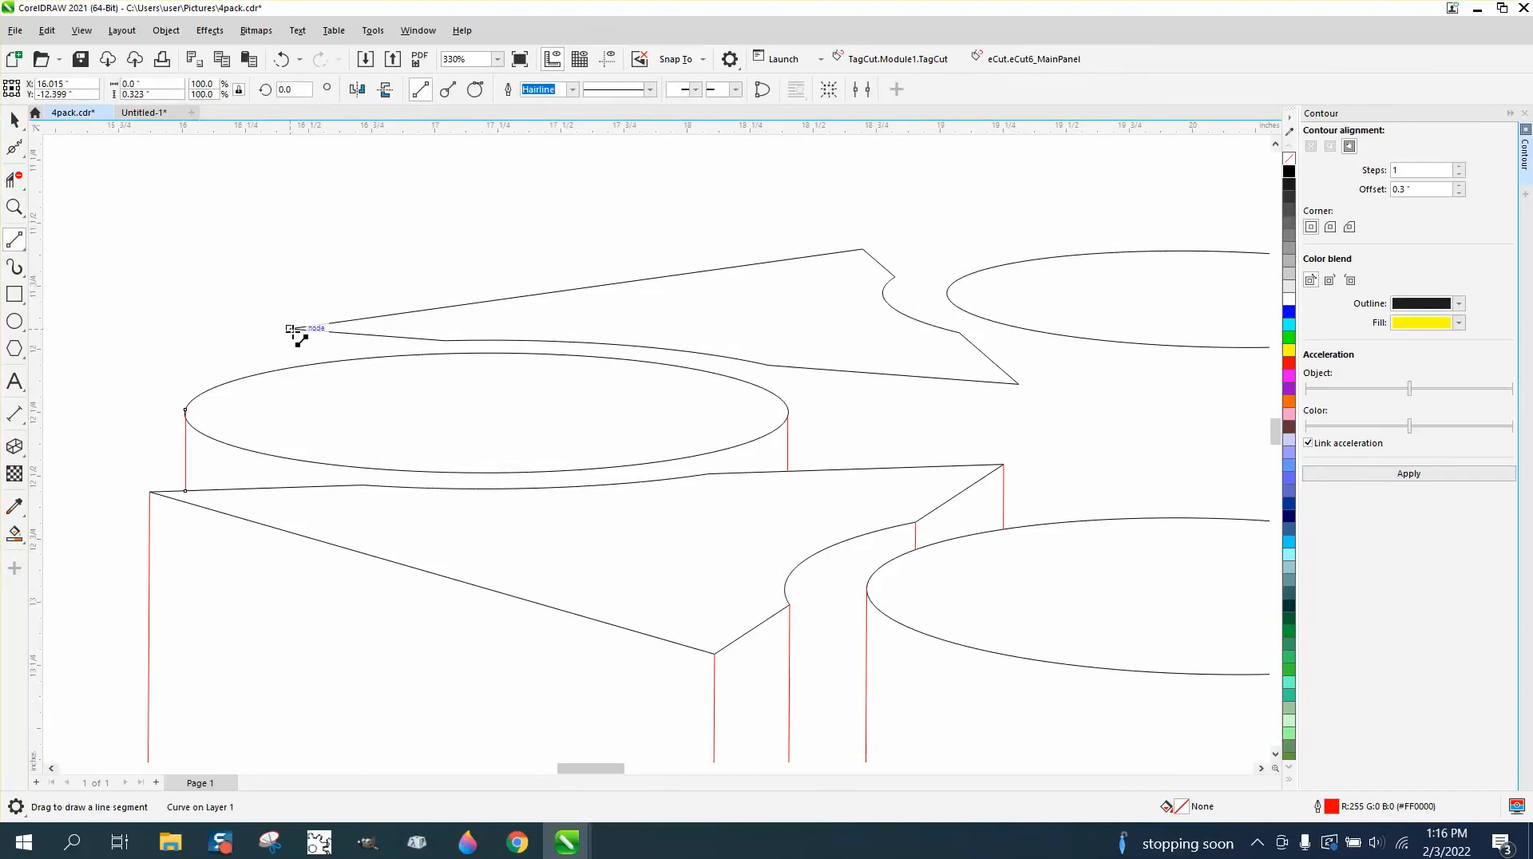
drag(290, 328, 290, 408)
Draw vertical lines down from the back-left wedge's inner tip, about 0.6 inches long, and from its upper notch corner, about 0.34 inches long.
drag(1019, 328, 1024, 526)
key(ctrl+z)
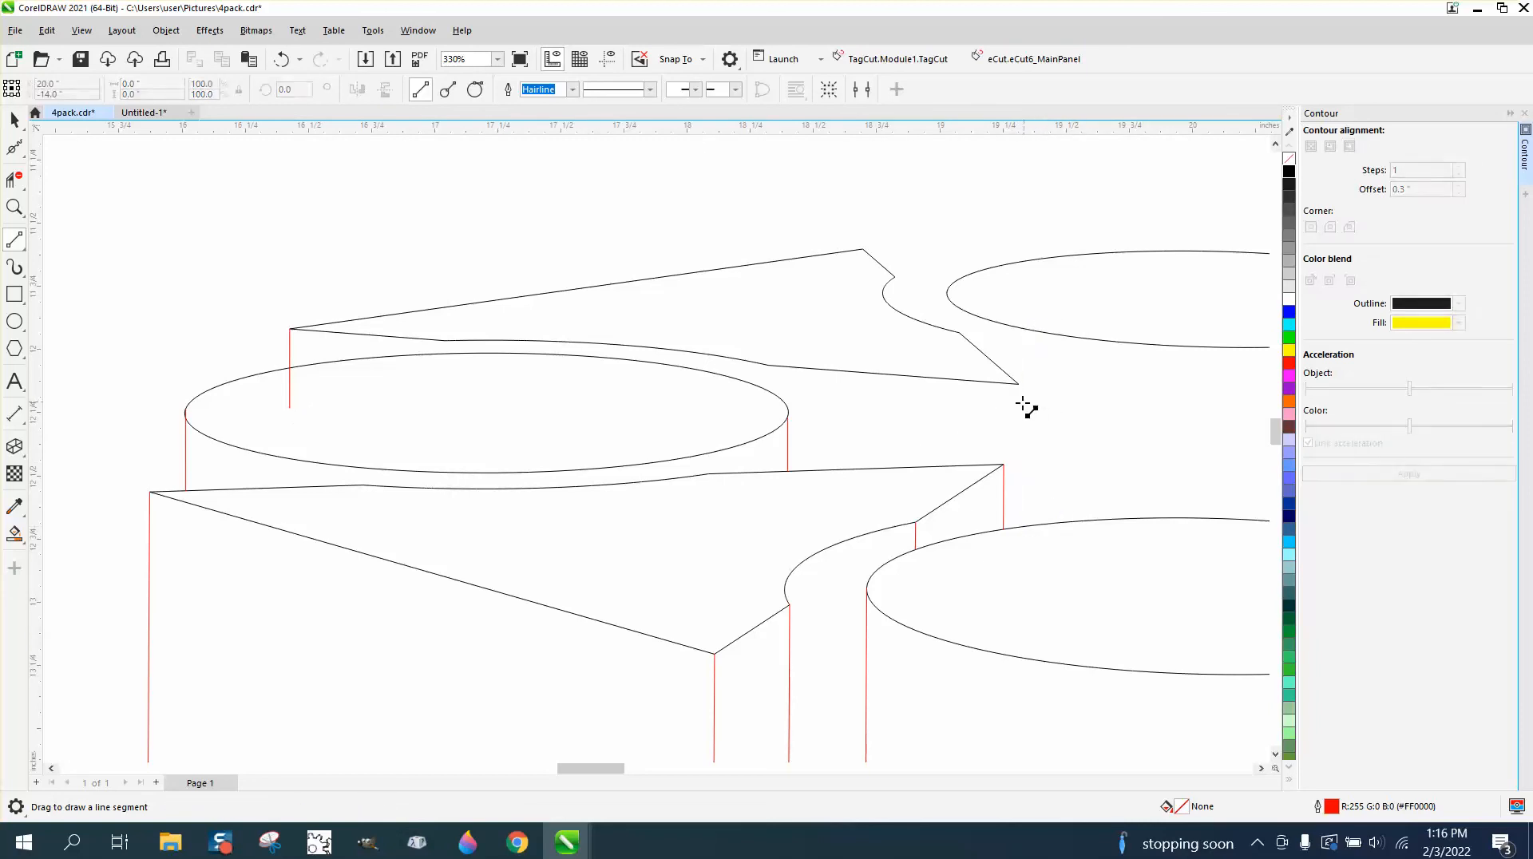
drag(1020, 385, 1035, 533)
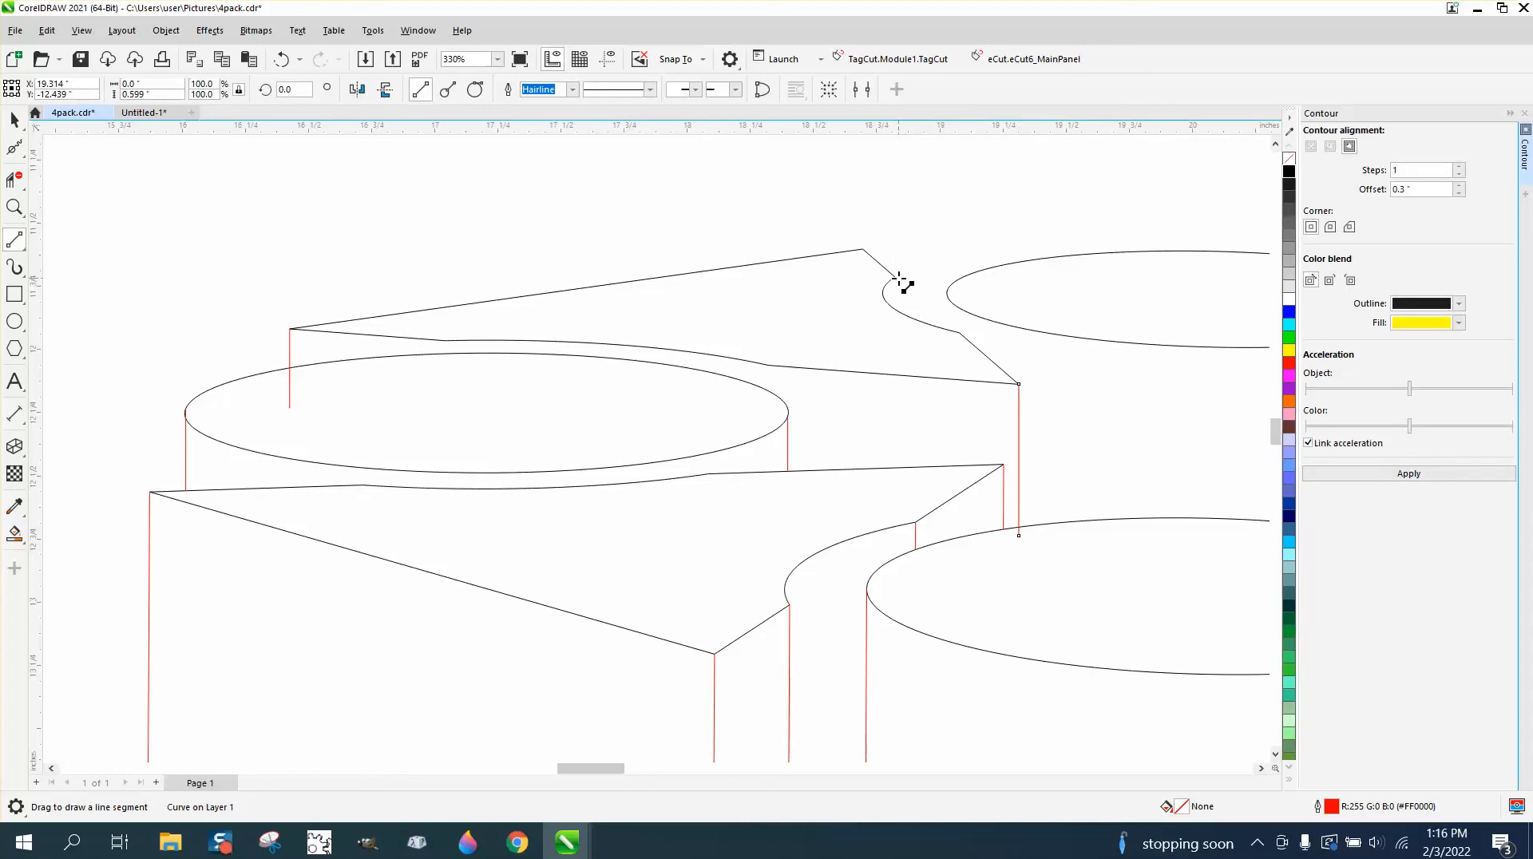
drag(897, 277, 899, 363)
Trim the back-left wedge's outer tip line inside the left ellipse and its notch corner line below the notch curve.
click(21, 209)
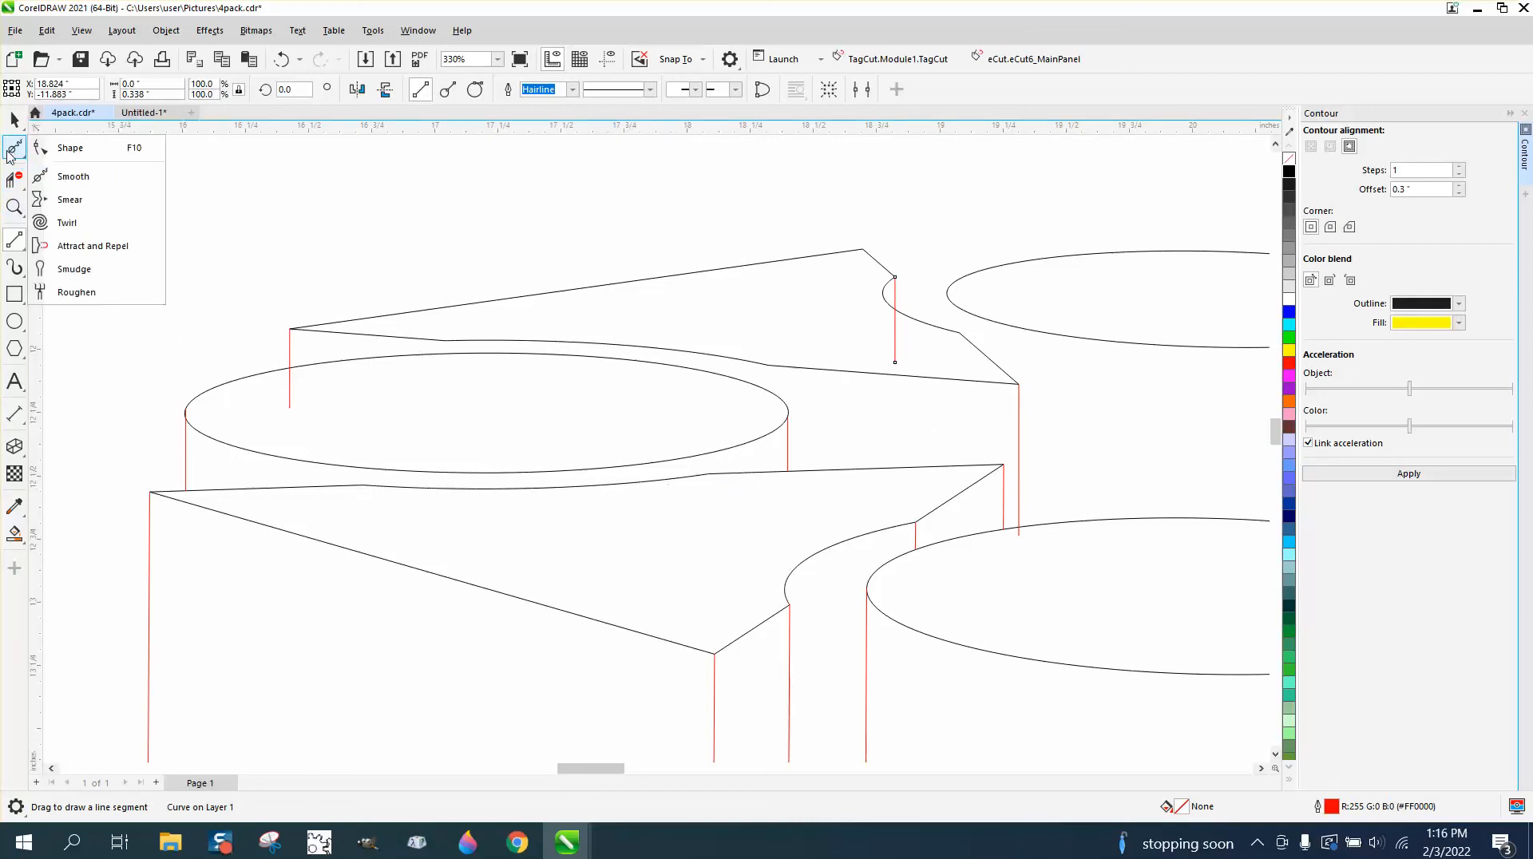
click(16, 181)
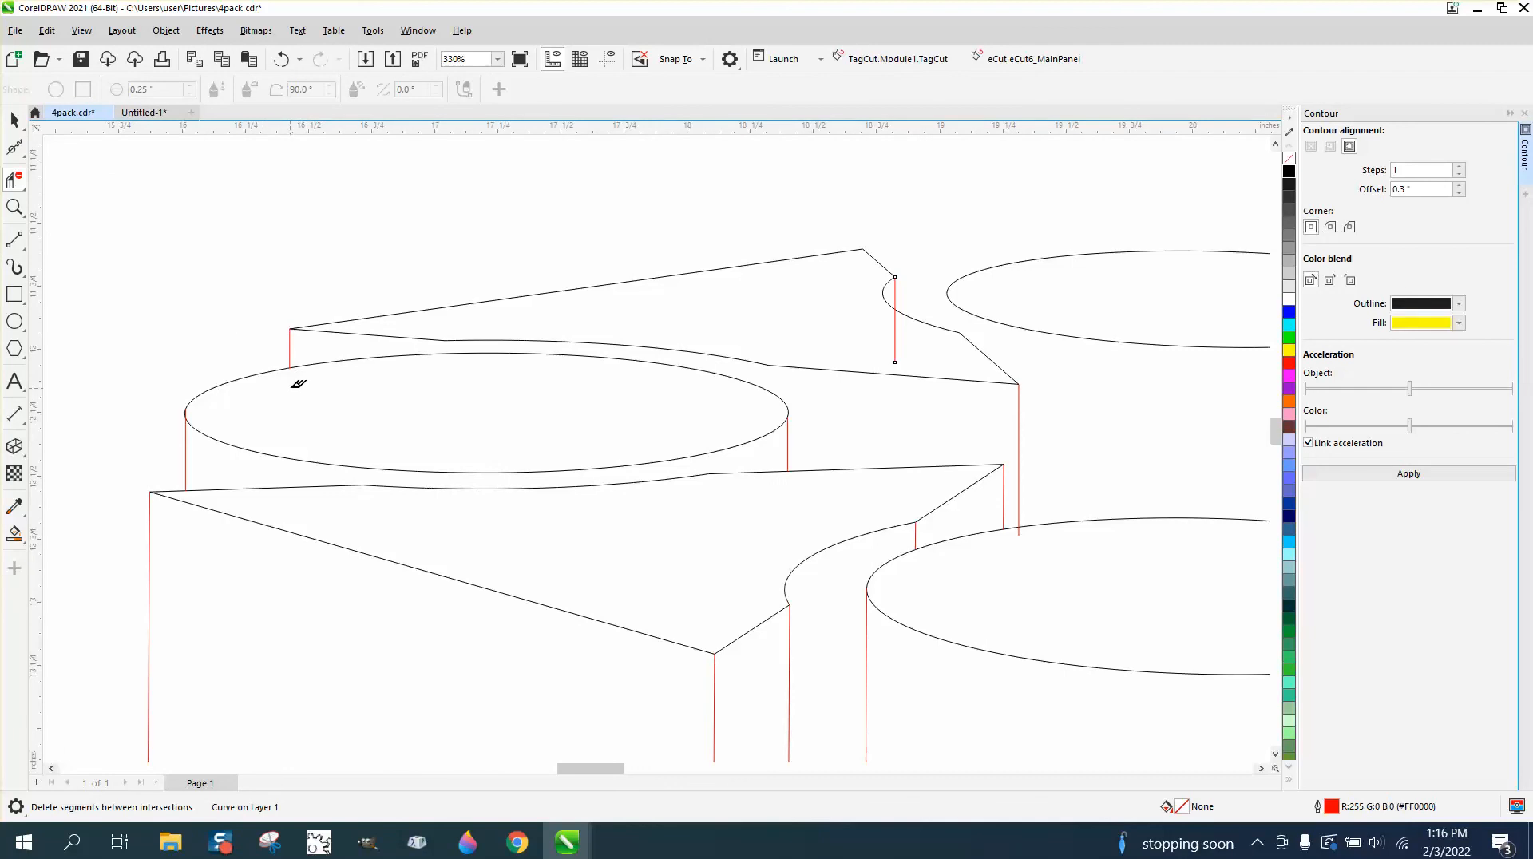
click(897, 343)
Examine the unfinished right-hand wedges and ellipses of the line drawing, comparing the drawing with the shaded reference model.
scroll(511, 519, down, 4)
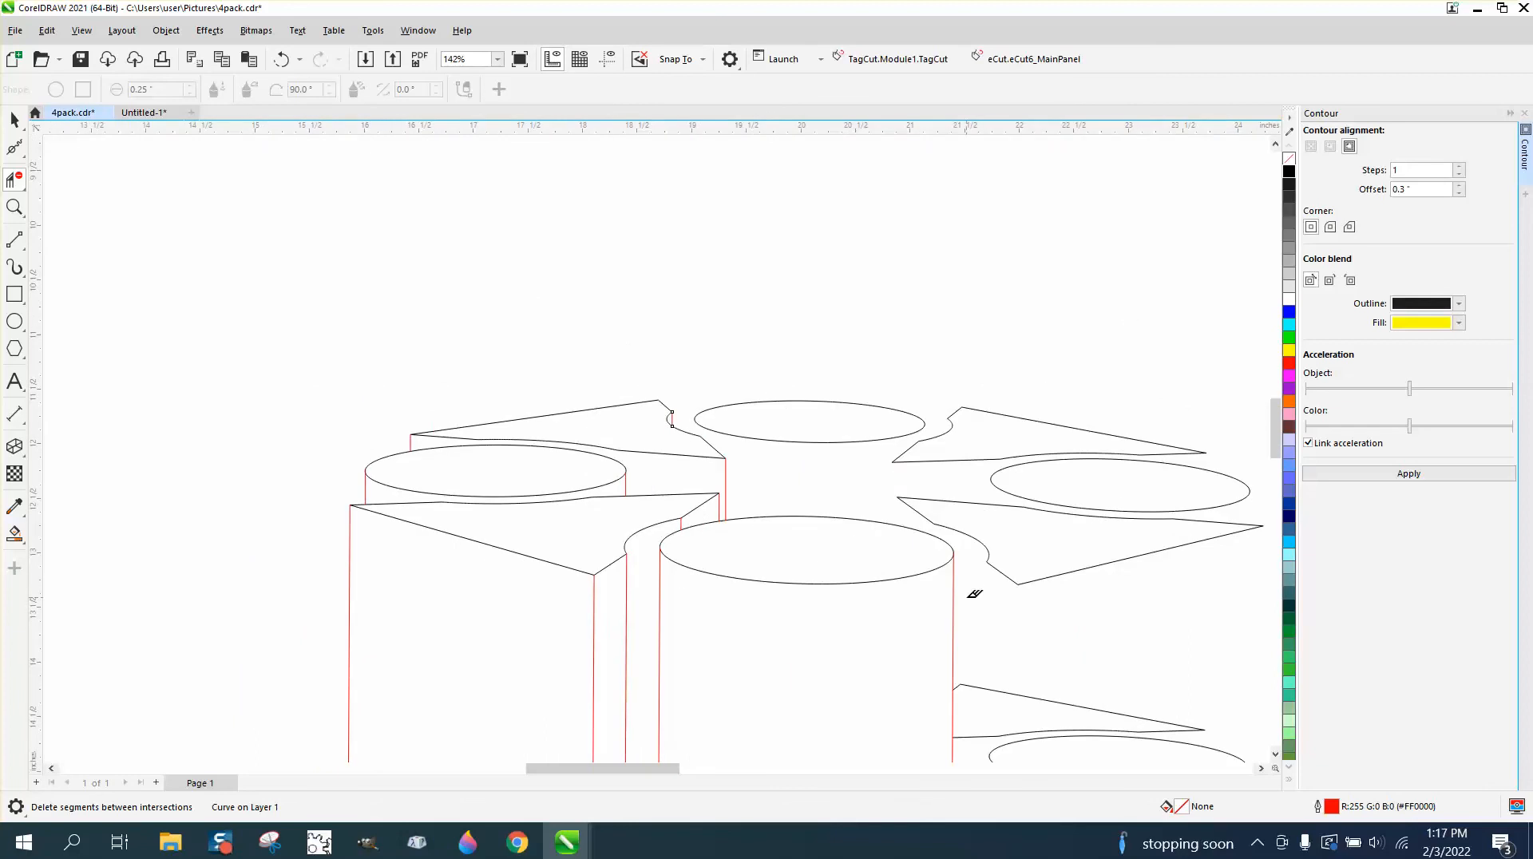
scroll(975, 593, down, 2)
key(z)
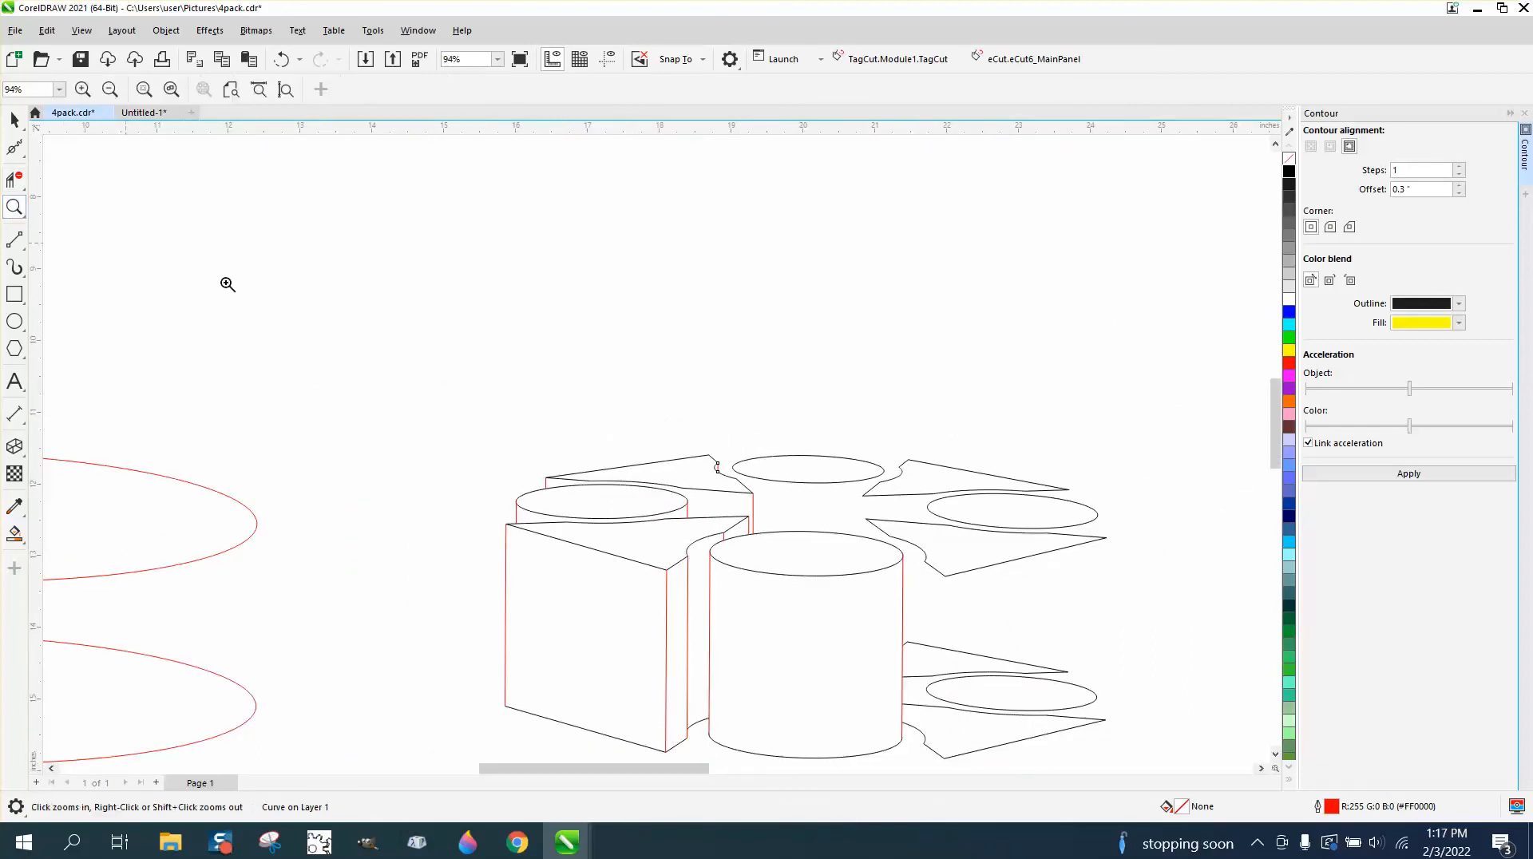
drag(1238, 755, 1264, 753)
scroll(1123, 678, down, 2)
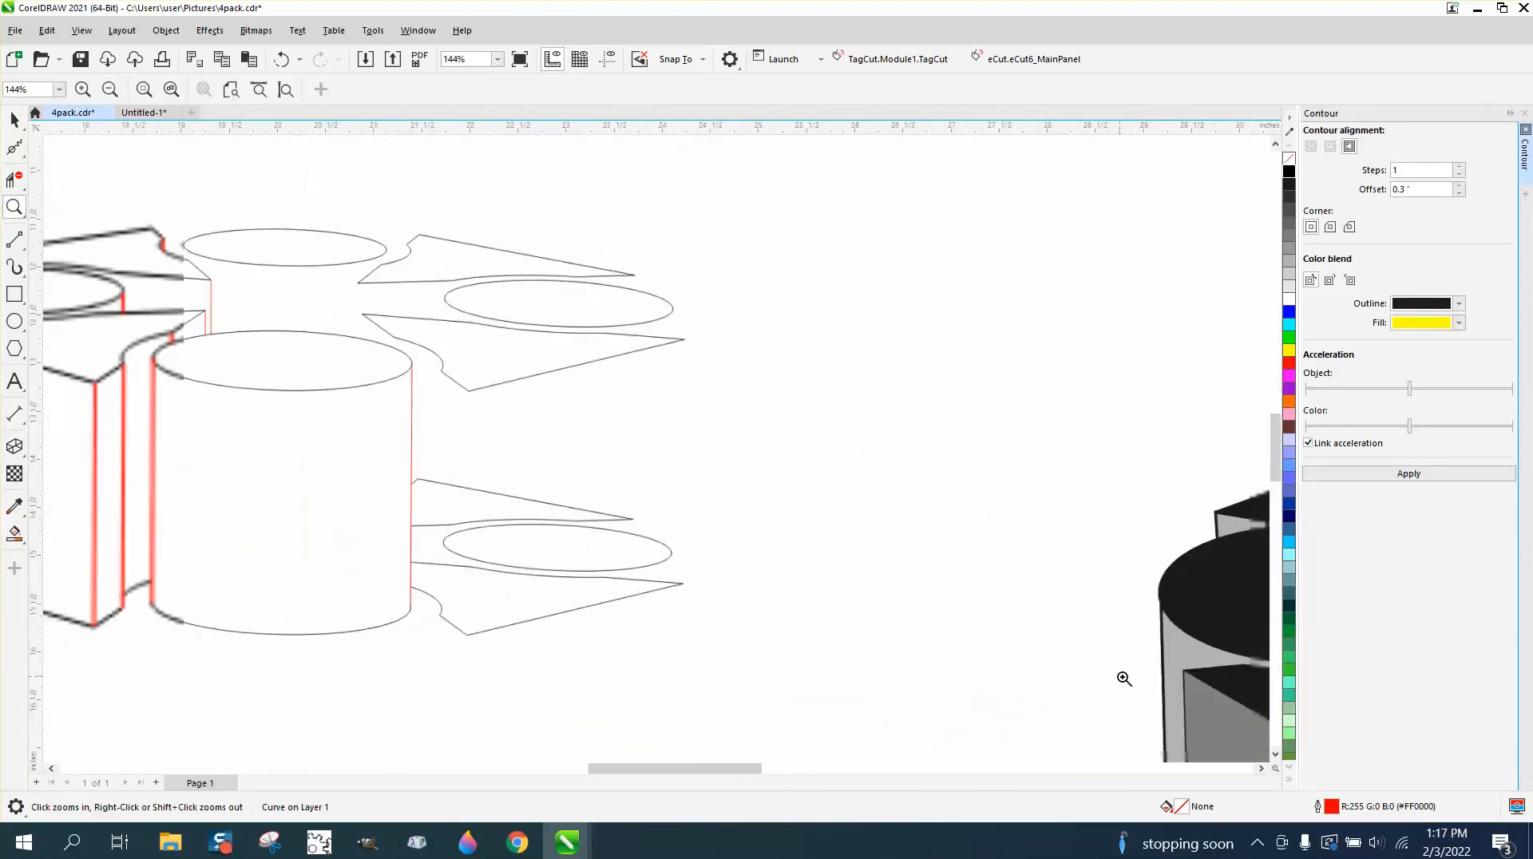
drag(365, 286, 1111, 731)
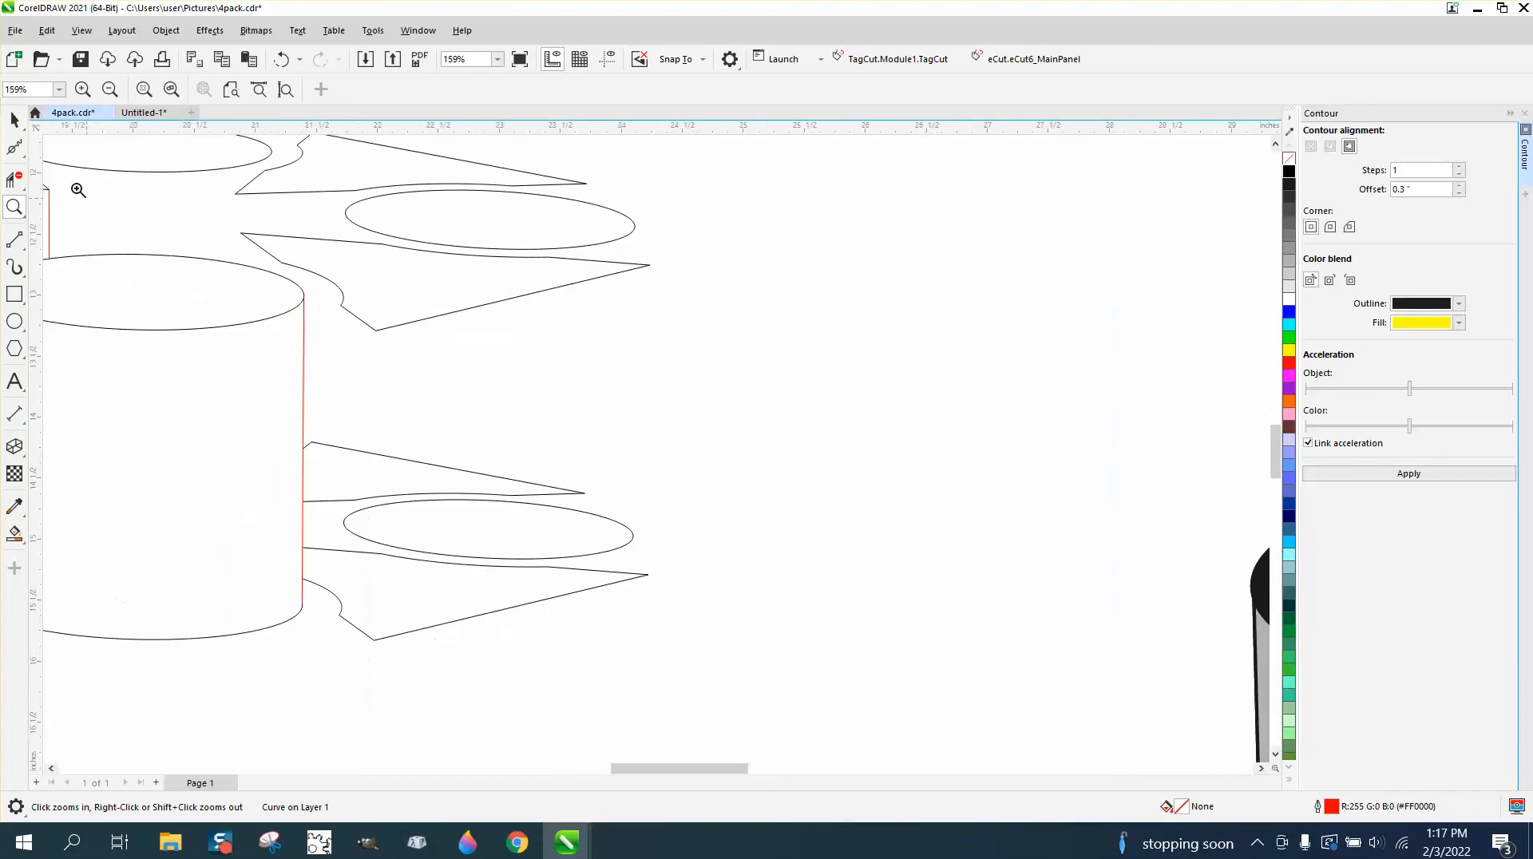
click(26, 253)
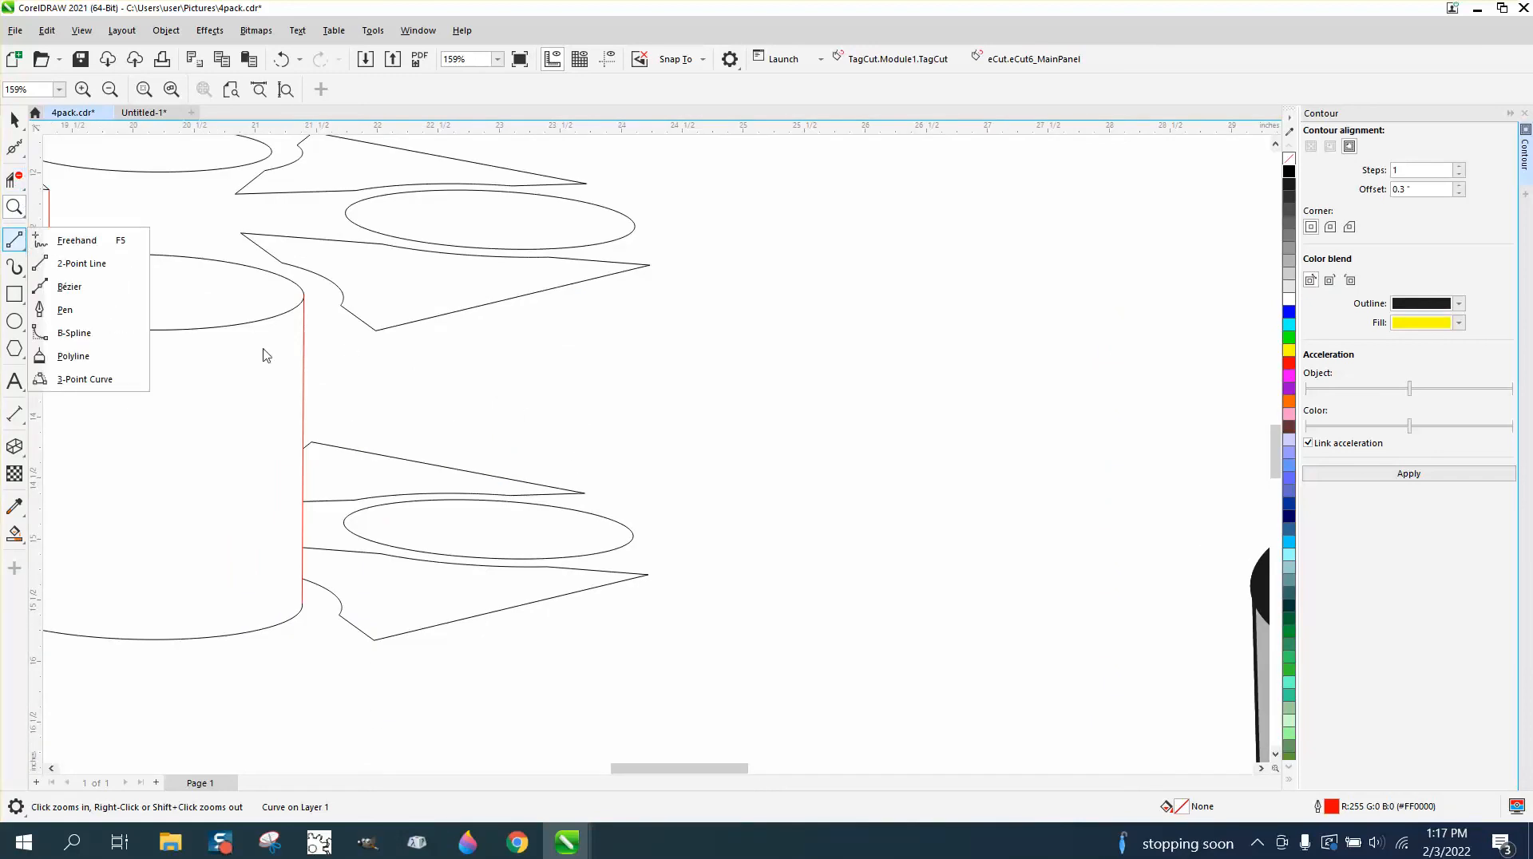
click(15, 121)
scroll(692, 373, down, 2)
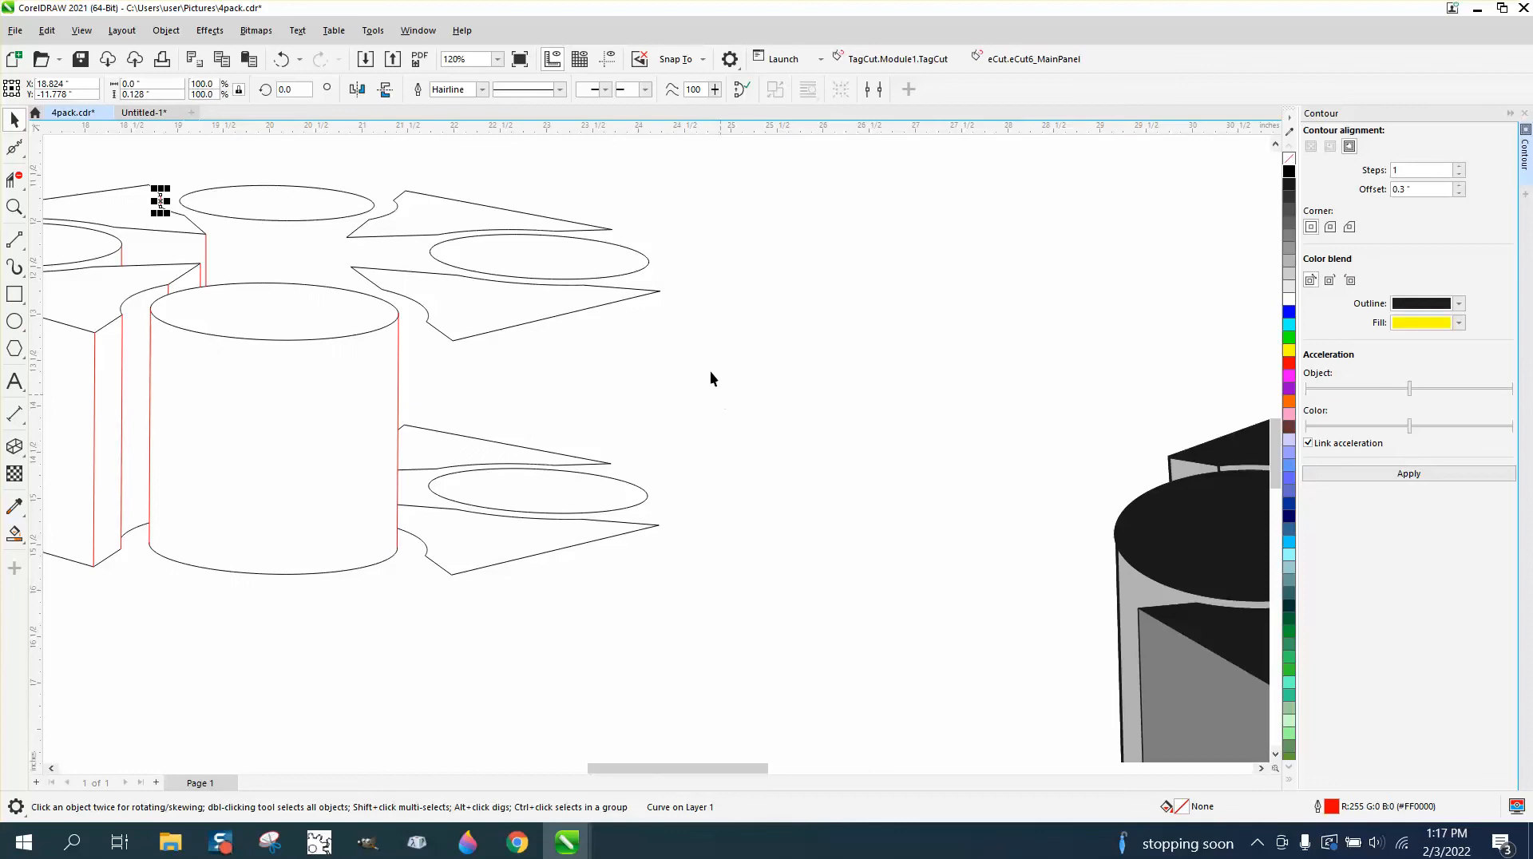
scroll(647, 437, down, 3)
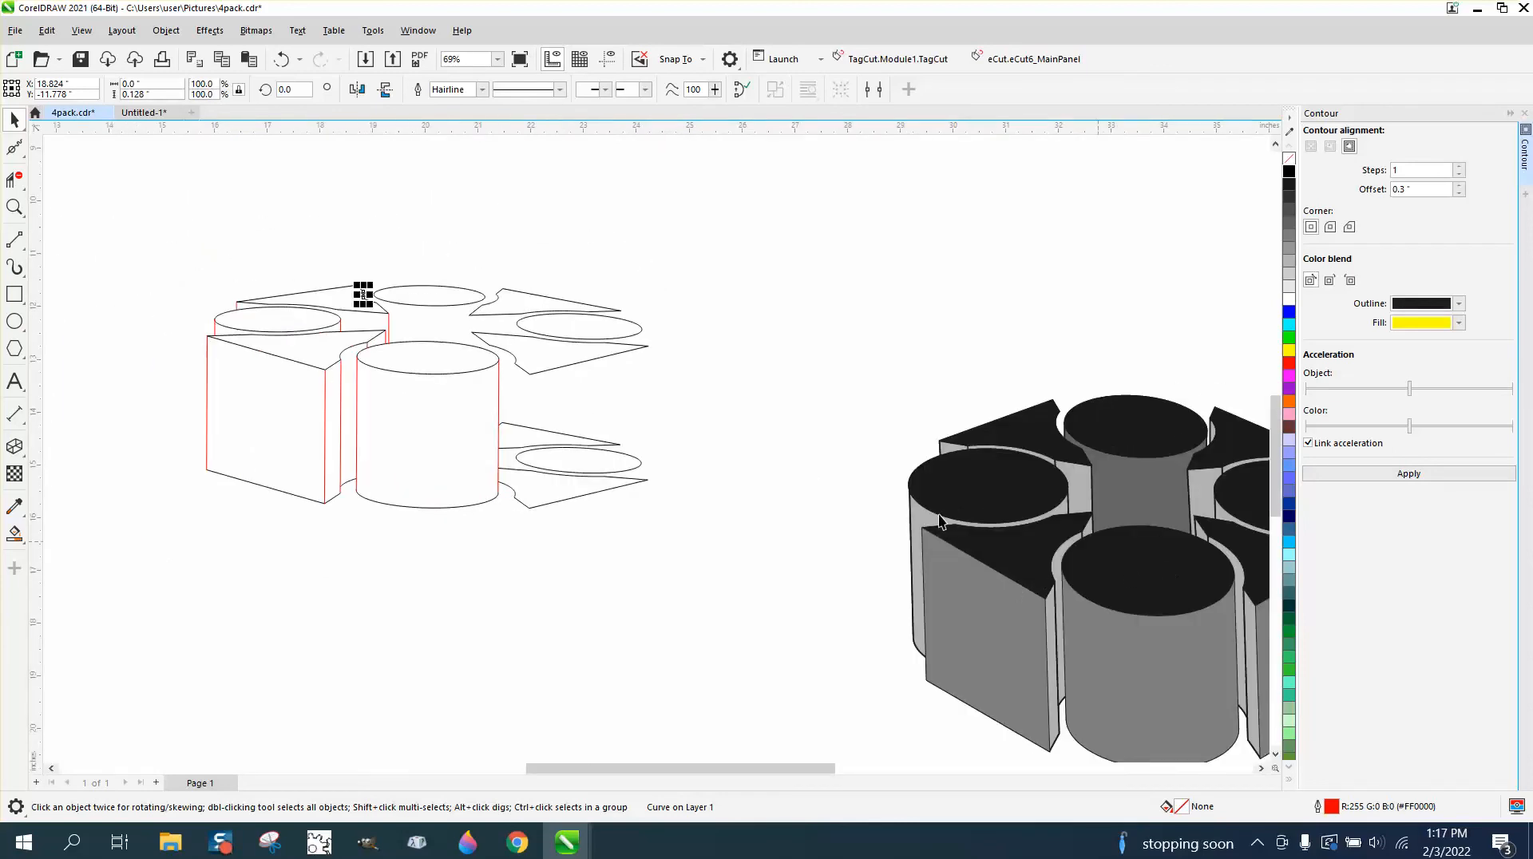
click(749, 487)
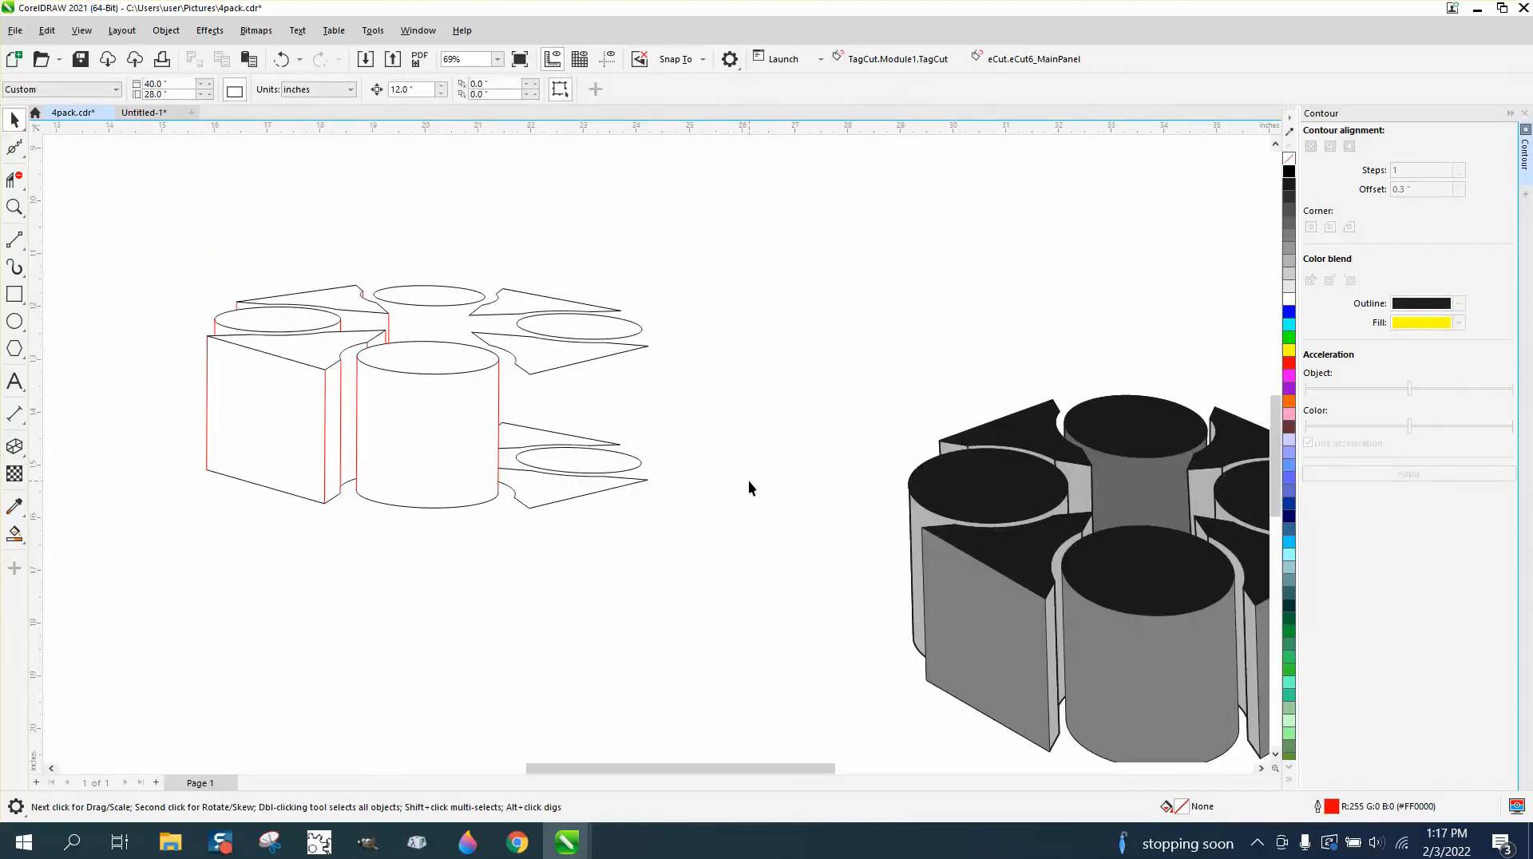